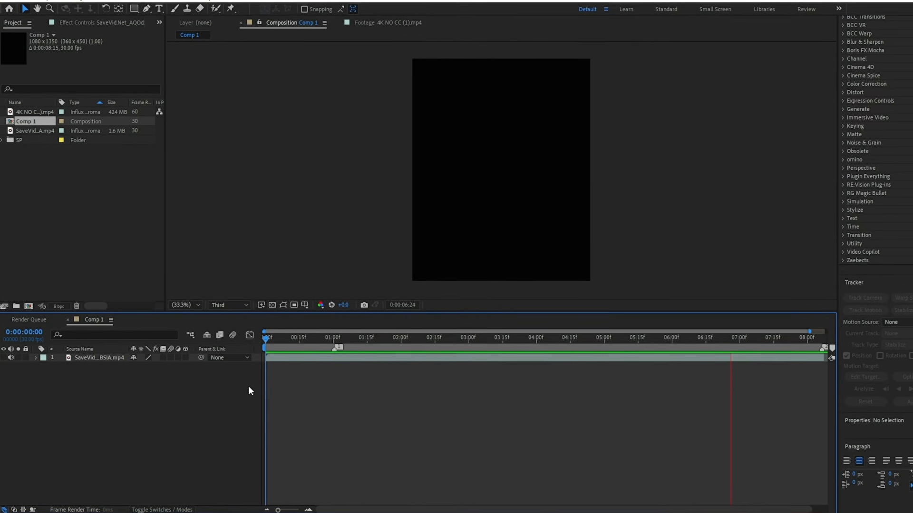
# Step: Choose a portion of the 4K NO CC (1).mp4 footage and place it at the start of Comp 1 as the top layer
pyautogui.press('space')
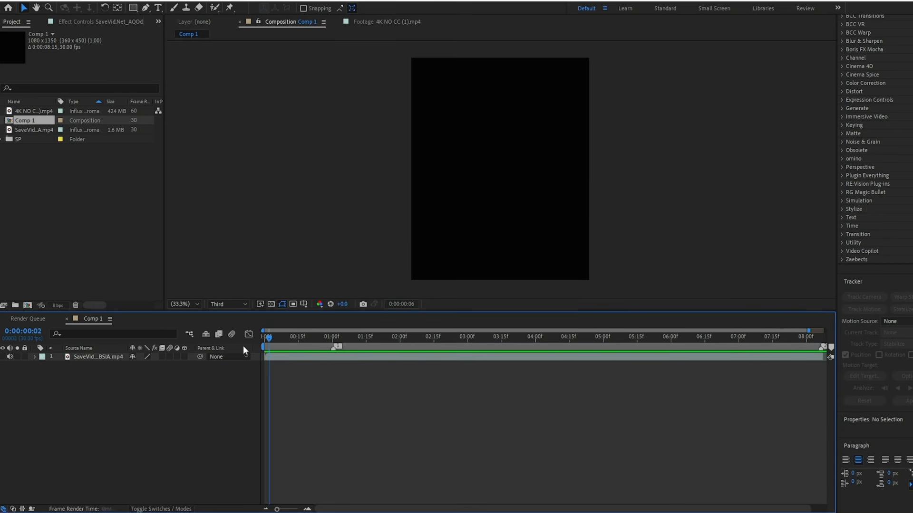
pyautogui.press('Home')
pyautogui.click(34, 113)
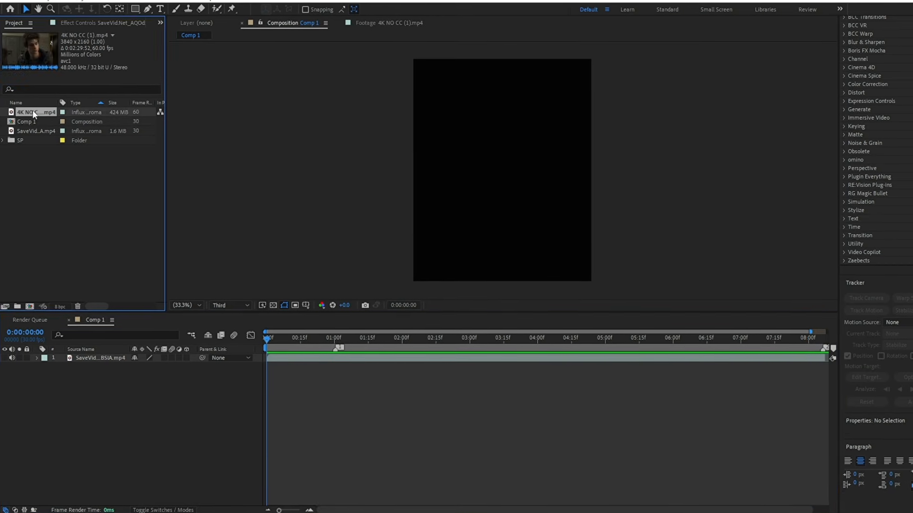
pyautogui.moveTo(321, 293); pyautogui.dragTo(432, 289)
pyautogui.click(442, 293)
pyautogui.click(485, 291)
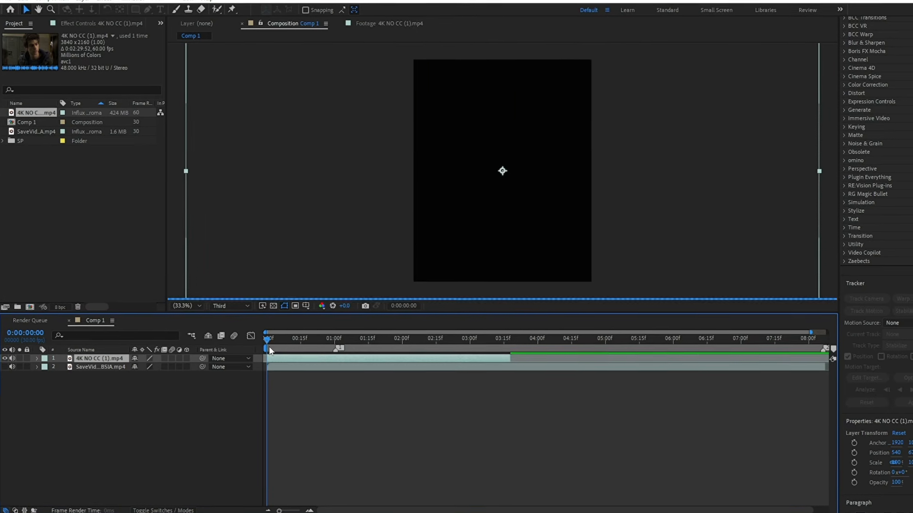
# Step: Scale the 4K NO CC (1).mp4 layer to 63% and split it at 0:00:01:00
pyautogui.press('s')
pyautogui.moveTo(162, 365); pyautogui.dragTo(145, 365)
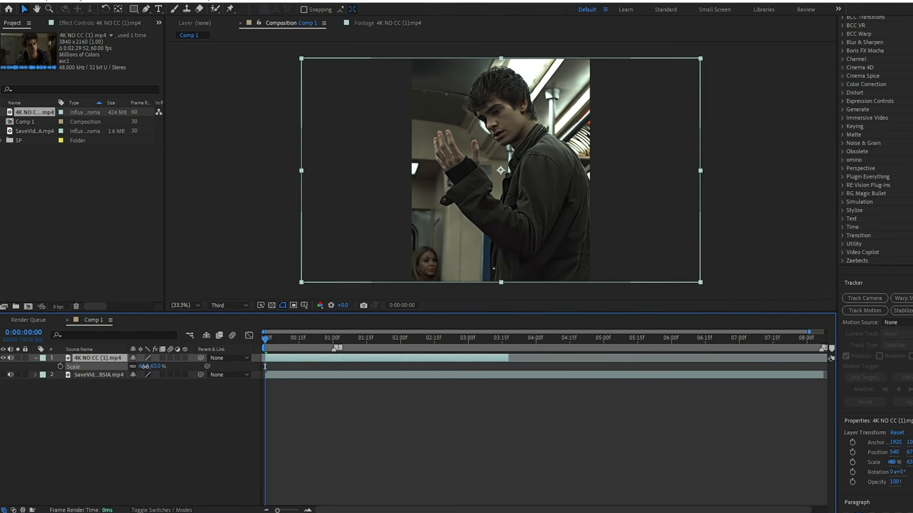
pyautogui.moveTo(265, 339); pyautogui.dragTo(335, 342)
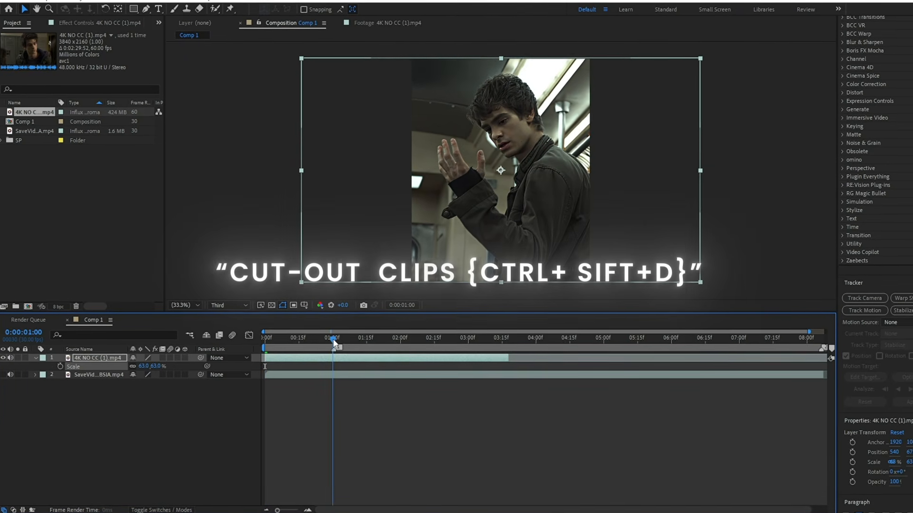
pyautogui.hotkey('ctrl', 'shift', 'd')
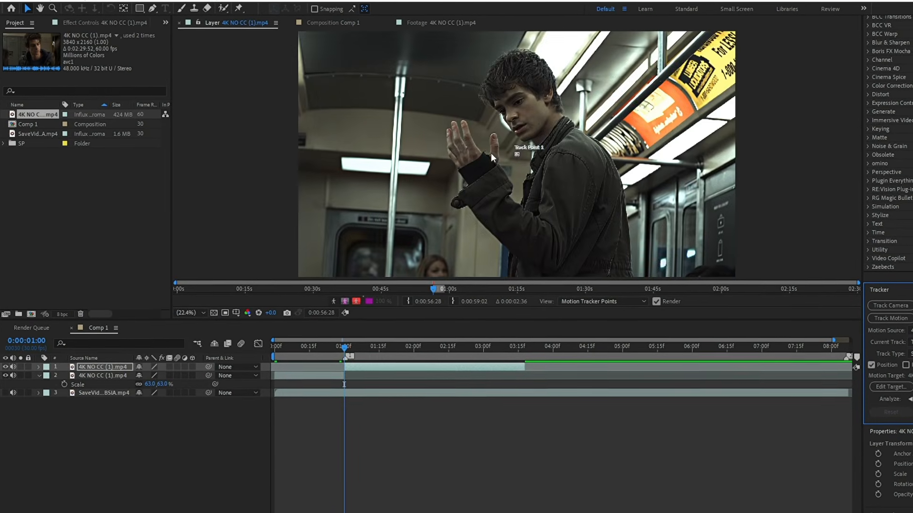
# Step: Place the stabilization track point on the man's face in the second clip segment and analyze its motion forward
pyautogui.click(527, 156)
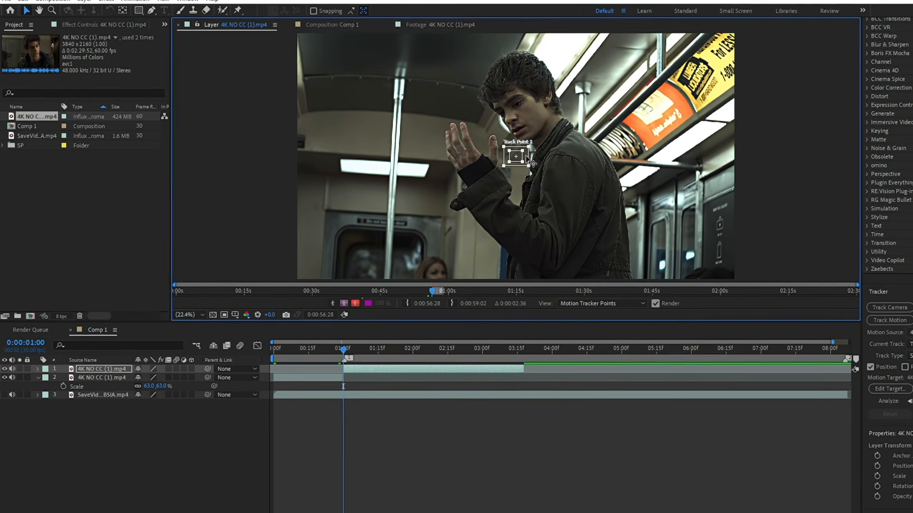
pyautogui.moveTo(531, 164); pyautogui.dragTo(524, 125)
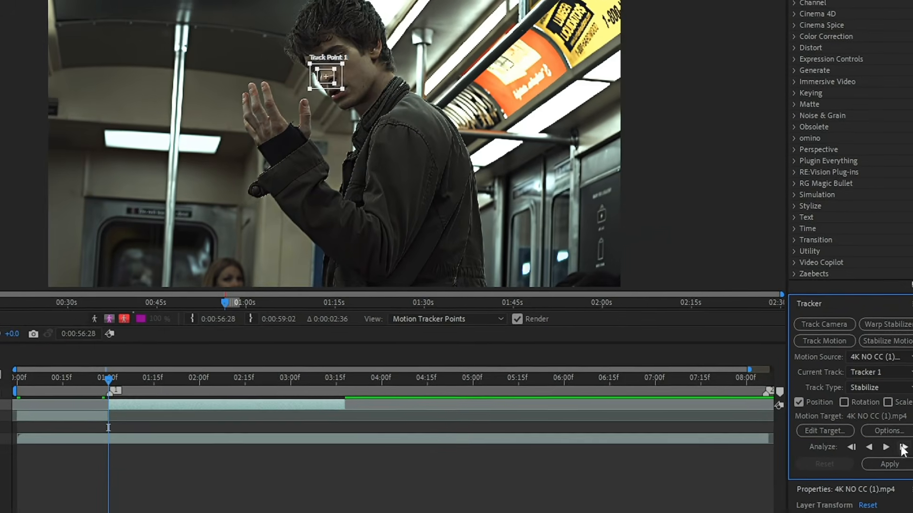
pyautogui.click(903, 447)
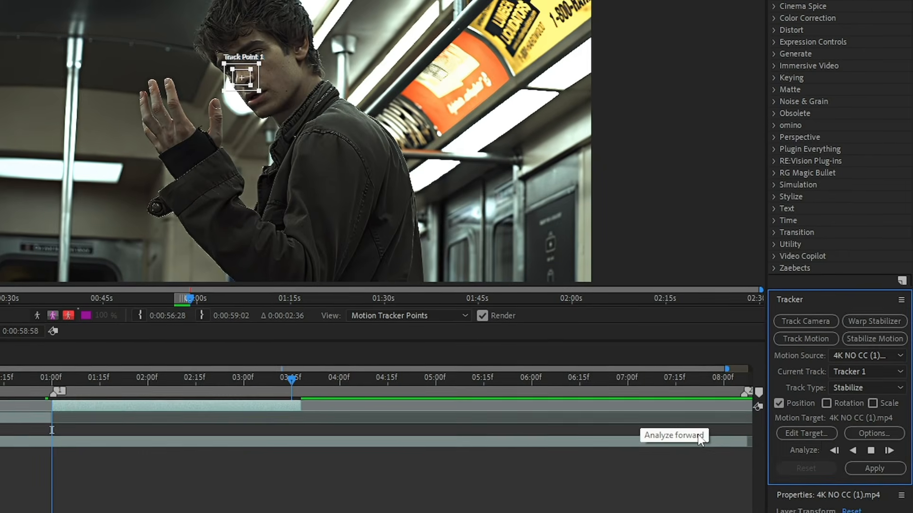
# Step: Choose the apply dimensions and apply the stabilization tracking data to the second clip segment
pyautogui.click(874, 468)
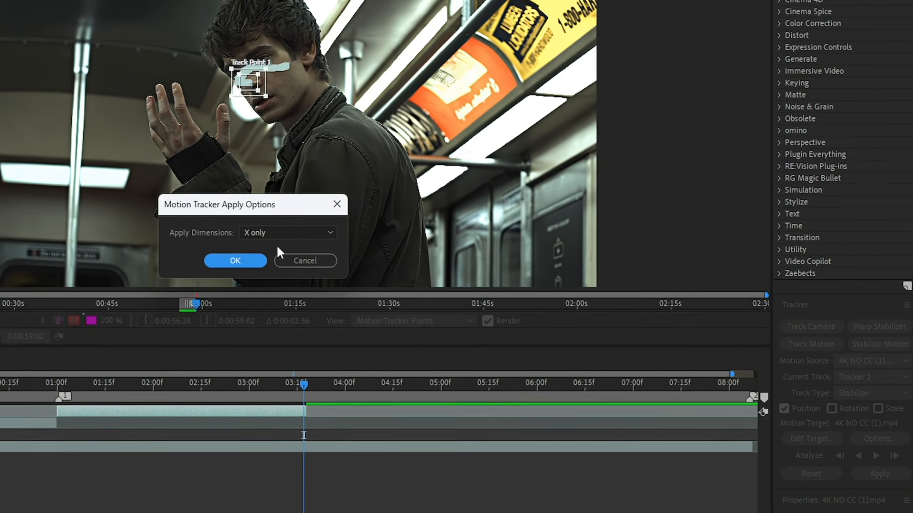
pyautogui.click(273, 233)
pyautogui.click(259, 264)
pyautogui.click(219, 262)
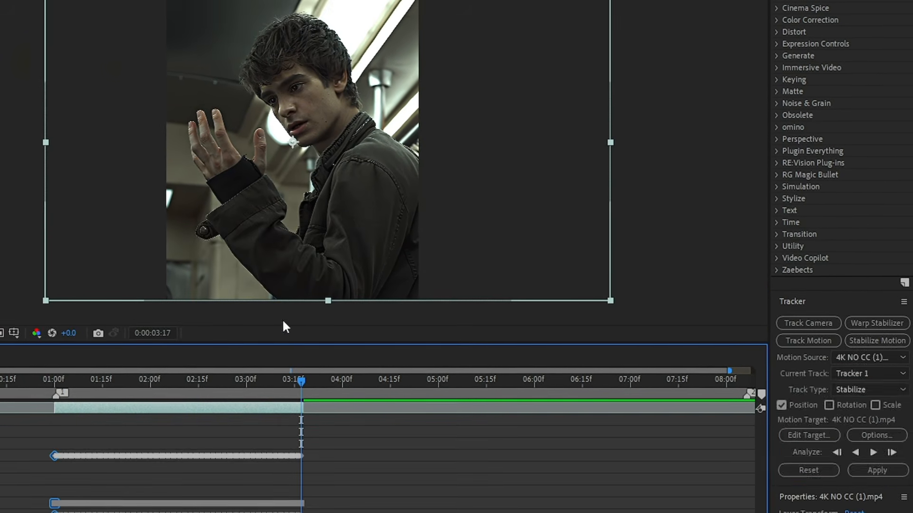
# Step: Return to 0:00:01:00, collapse the stabilized layer's properties and mute the audio of both 4K clip layers
pyautogui.moveTo(148, 385); pyautogui.dragTo(55, 389)
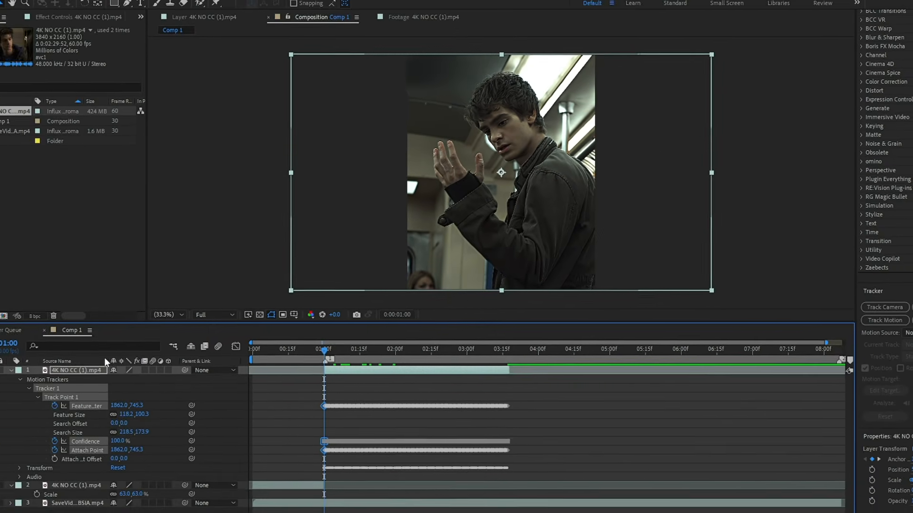
pyautogui.click(11, 371)
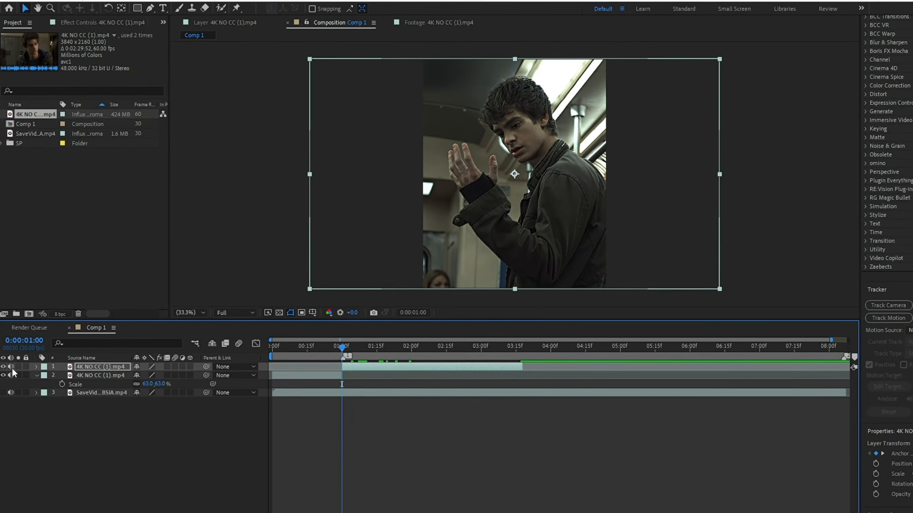
pyautogui.moveTo(14, 366); pyautogui.dragTo(13, 377)
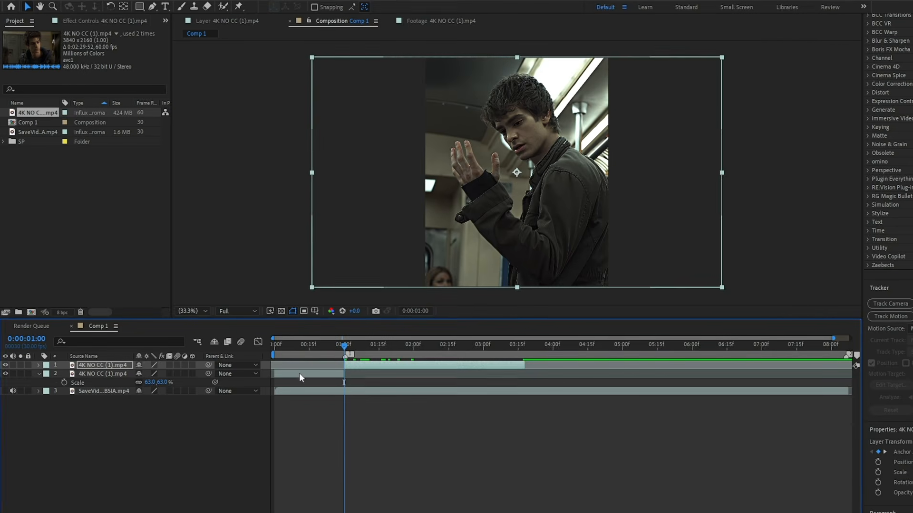
# Step: Cut out the man in the top clip layer with the Roto Brush and set the composition preview resolution to Third
pyautogui.click(222, 7)
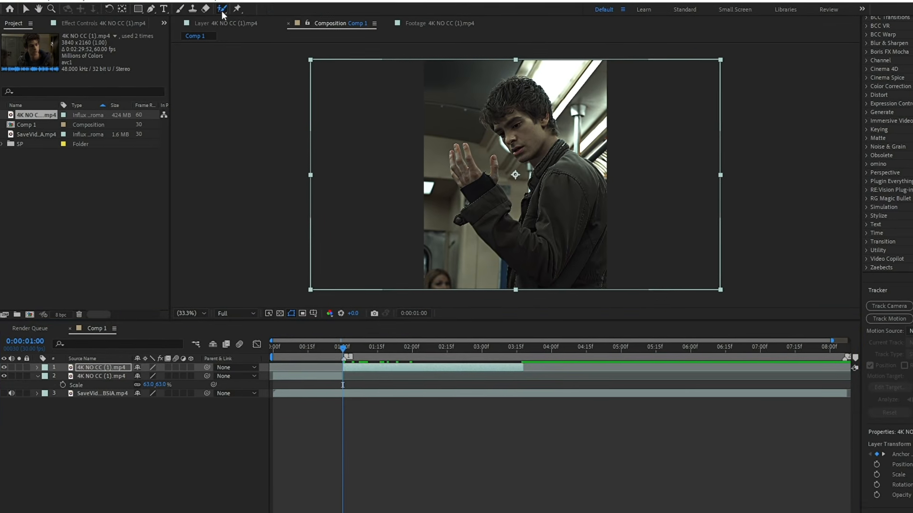
pyautogui.doubleClick(514, 186)
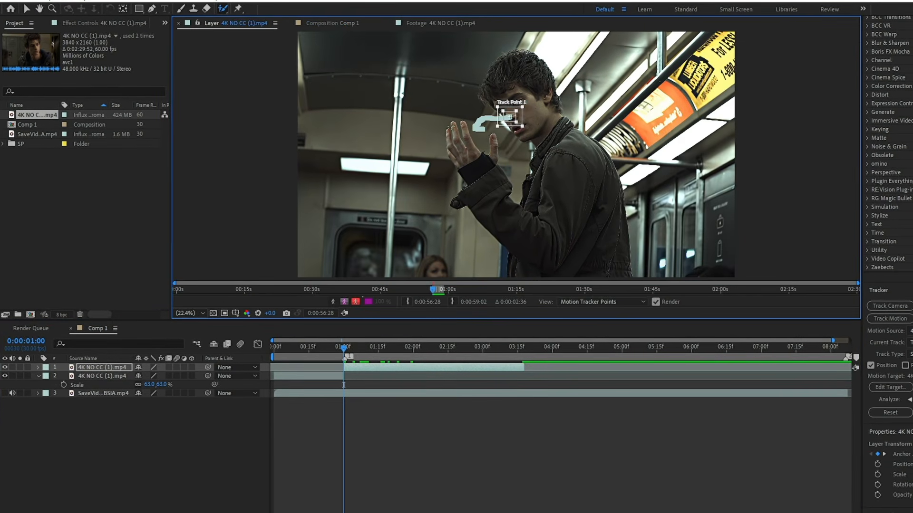
pyautogui.moveTo(450, 128)
pyautogui.mouseDown()
pyautogui.moveTo(517, 232)
pyautogui.moveTo(553, 184)
pyautogui.moveTo(541, 78)
pyautogui.moveTo(555, 121)
pyautogui.moveTo(591, 171)
pyautogui.moveTo(610, 255)
pyautogui.moveTo(504, 230)
pyautogui.moveTo(461, 168)
pyautogui.moveTo(453, 123)
pyautogui.mouseUp()
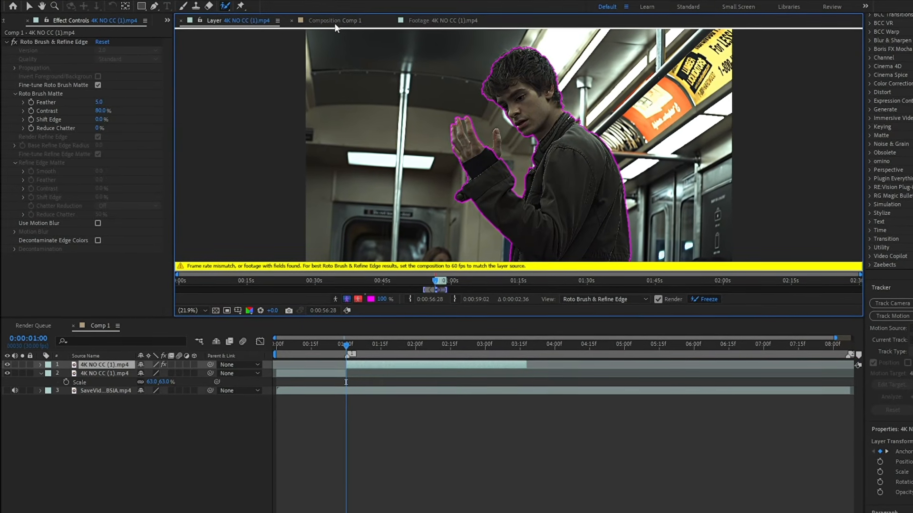
pyautogui.click(335, 24)
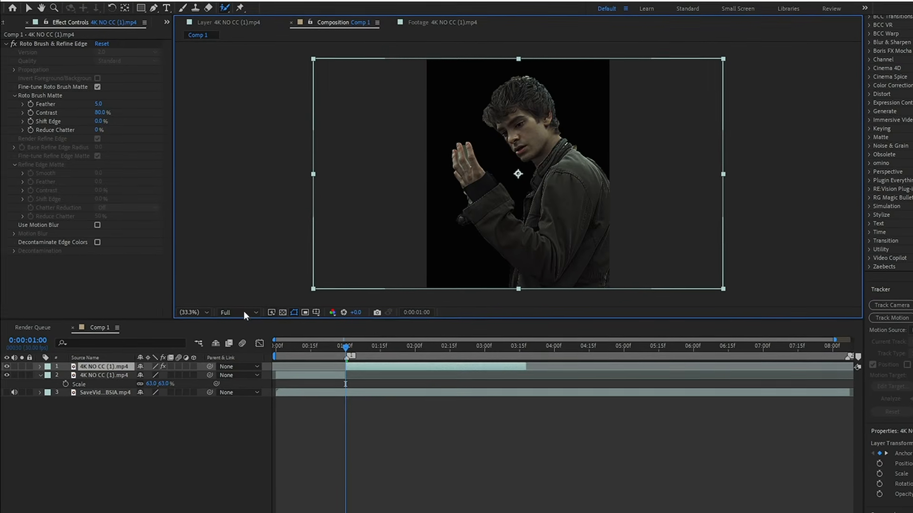
pyautogui.click(237, 312)
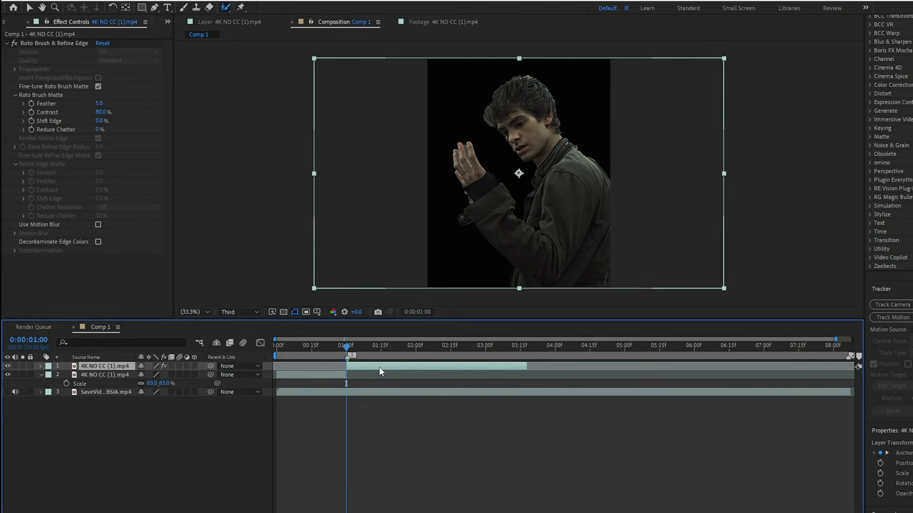
# Step: Apply a Drop Shadow with 100% opacity and 30 softness to the cut-out layer, and duplicate the effect
pyautogui.hotkey('ctrl', 'space')
pyautogui.write('dro')
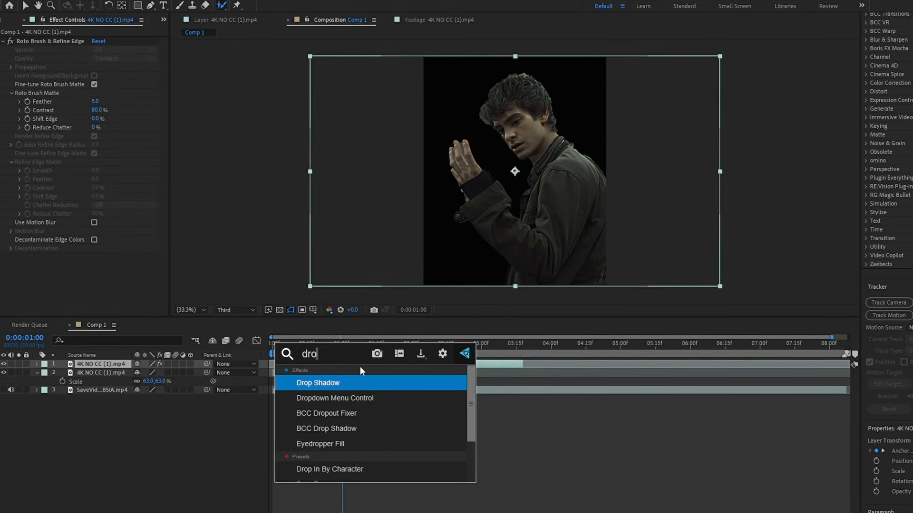
pyautogui.click(333, 383)
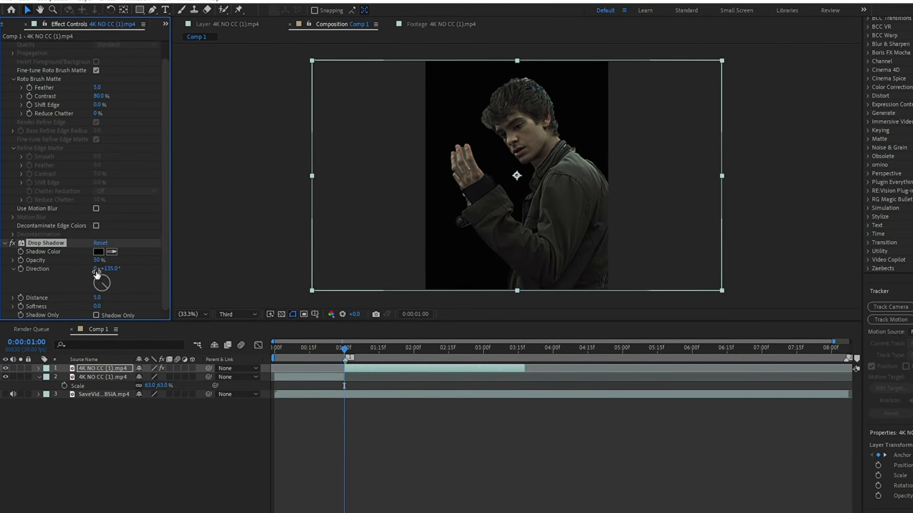
pyautogui.moveTo(97, 261); pyautogui.dragTo(160, 249)
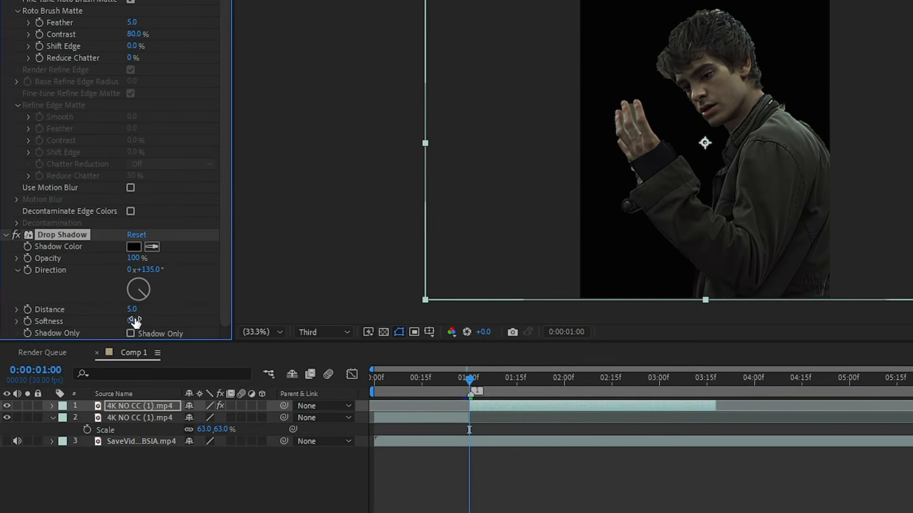
pyautogui.click(134, 322)
pyautogui.write('30')
pyautogui.press('Return')
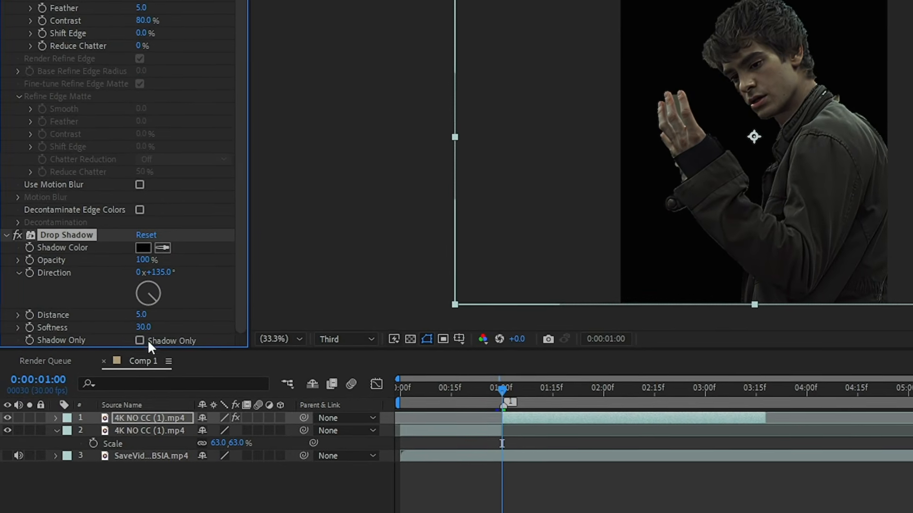
pyautogui.click(80, 235)
pyautogui.hotkey('ctrl', 'd')
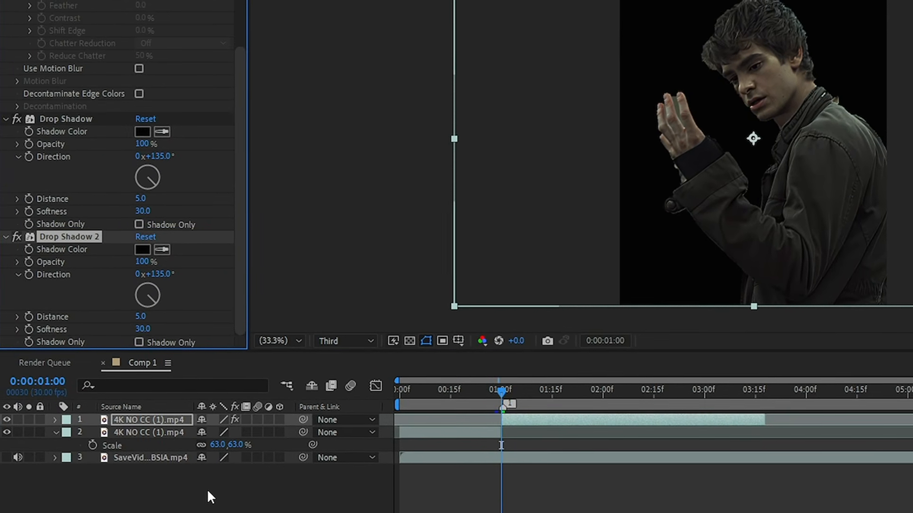
# Step: Hide the cut-out layer and add all images from the SP folder above it, starting at 0:00:01:00
pyautogui.click(90, 483)
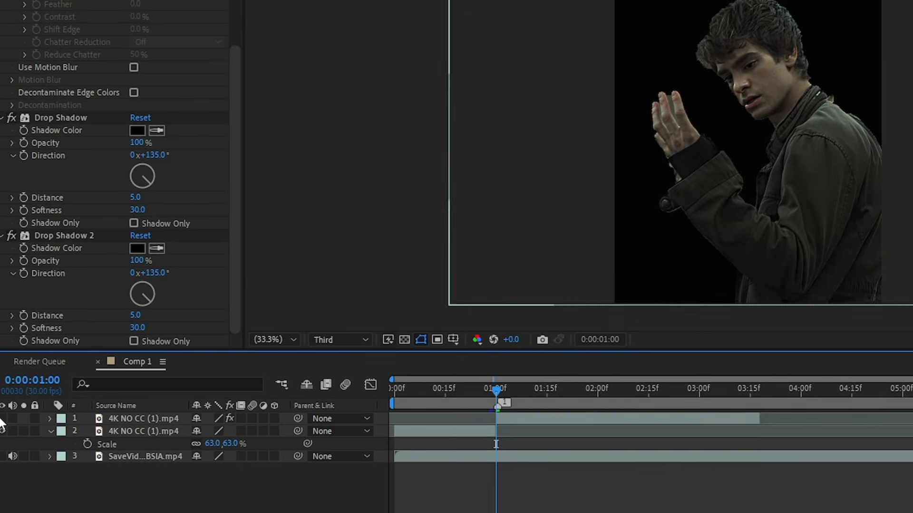
pyautogui.click(2, 419)
pyautogui.click(7, 23)
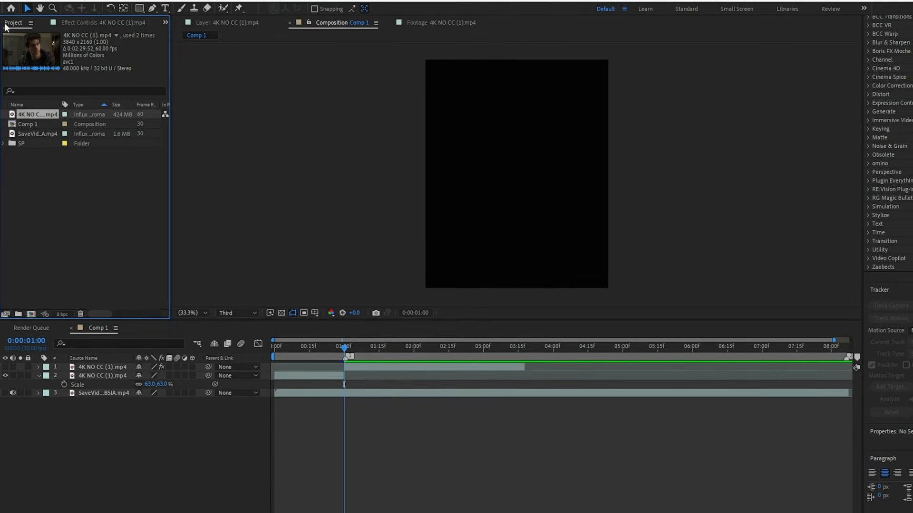
pyautogui.click(3, 141)
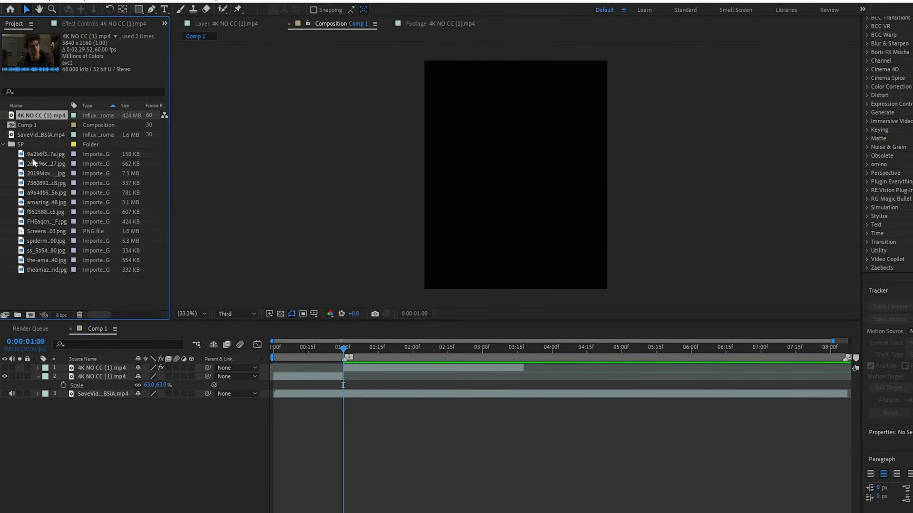
pyautogui.click(38, 153)
pyautogui.keyDown('shift'); pyautogui.click(47, 268); pyautogui.keyUp('shift')
pyautogui.moveTo(50, 241); pyautogui.dragTo(370, 387)
# Step: Make the image in layer 12 (the-ama...0_40.jpg) start at 0:00:01:05, five frames after the bottom image
pyautogui.press(';')
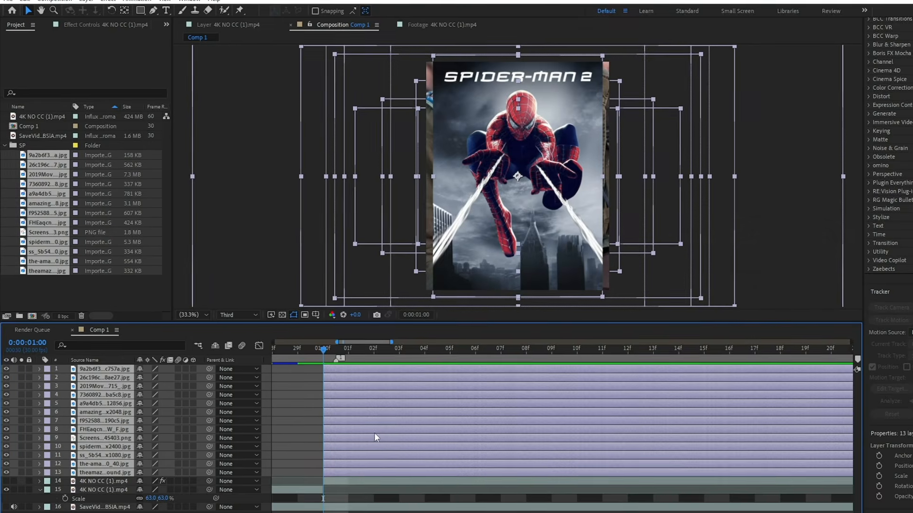
pyautogui.click(283, 402)
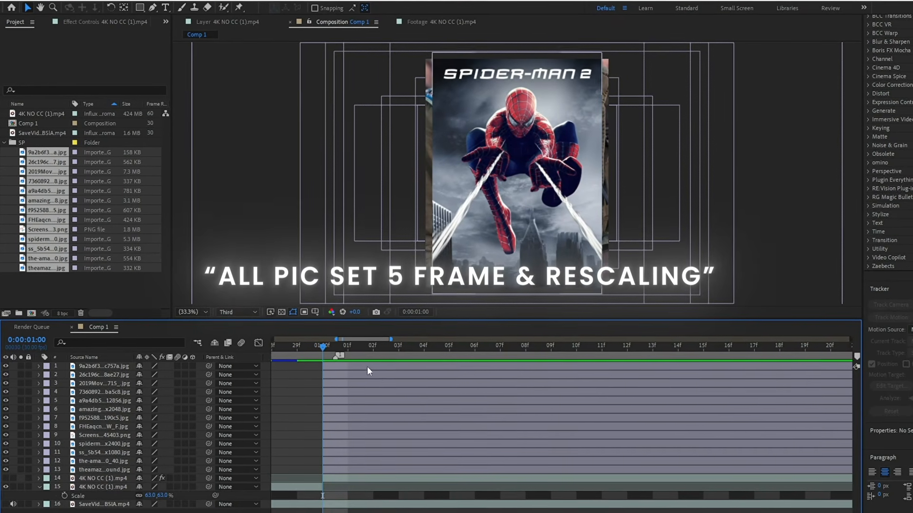
pyautogui.moveTo(373, 350); pyautogui.dragTo(427, 374)
pyautogui.press('-')
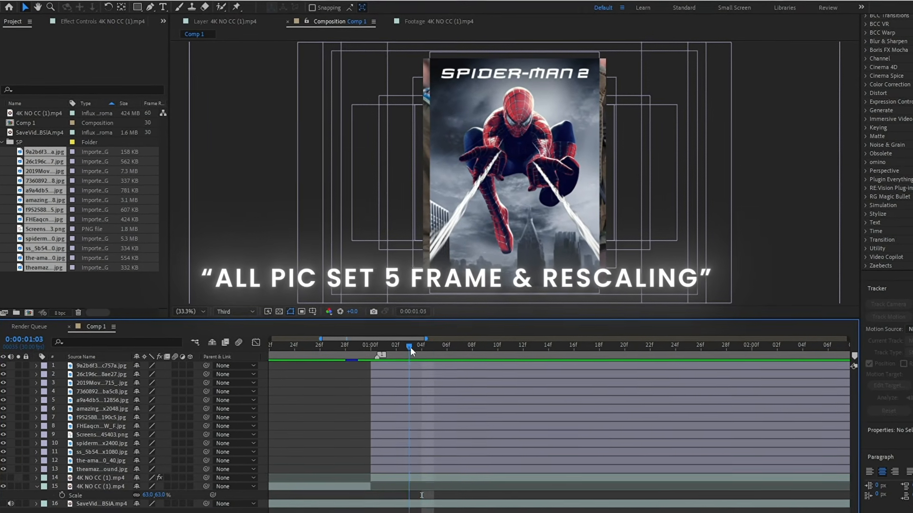
pyautogui.press('=')
pyautogui.click(451, 353)
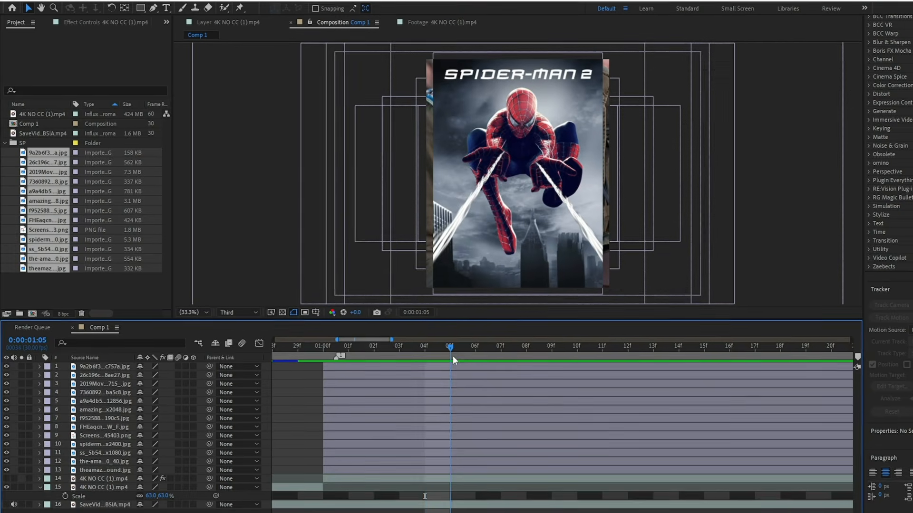
pyautogui.click(416, 460)
pyautogui.hotkey('alt', '[')
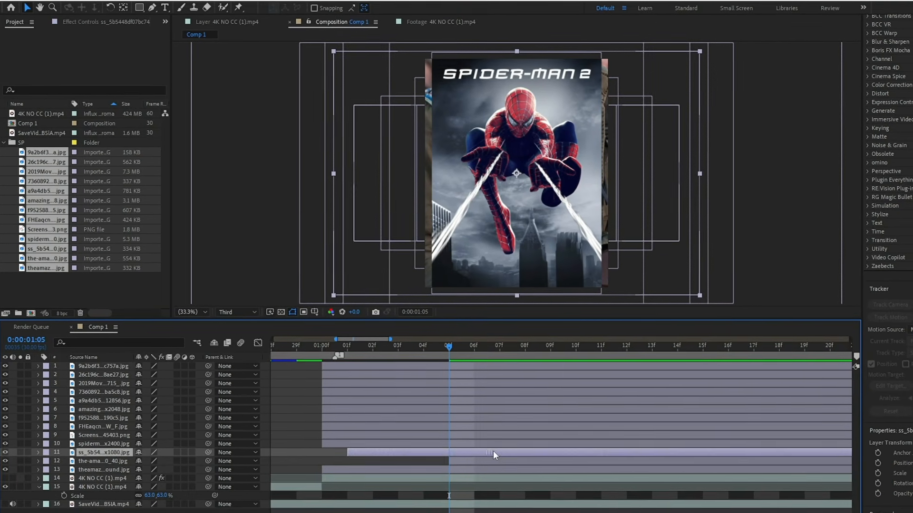
# Step: Shift the layer 11 image to start at 0:00:01:10 and the layer 10 image to start at 0:00:01:15
pyautogui.moveTo(492, 451); pyautogui.dragTo(726, 440)
pyautogui.click(574, 352)
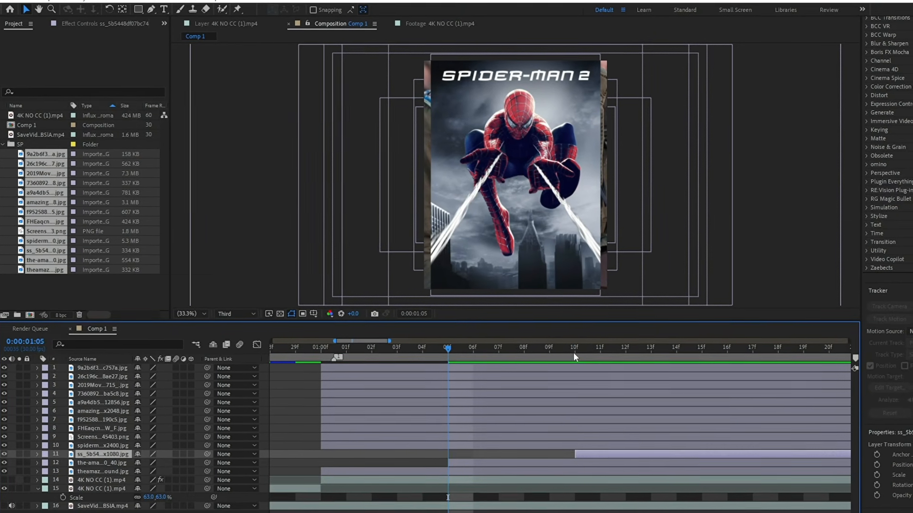
pyautogui.moveTo(558, 444); pyautogui.dragTo(845, 439)
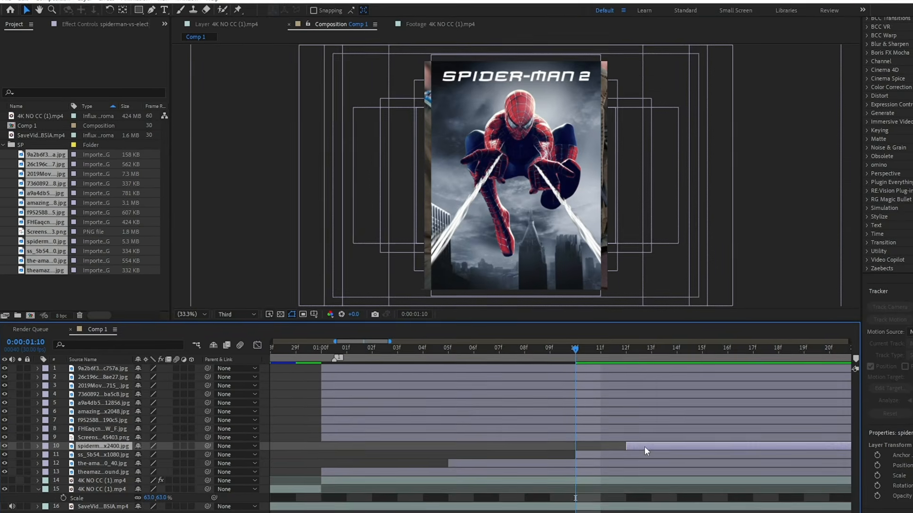
pyautogui.moveTo(644, 446); pyautogui.dragTo(726, 444)
pyautogui.click(706, 349)
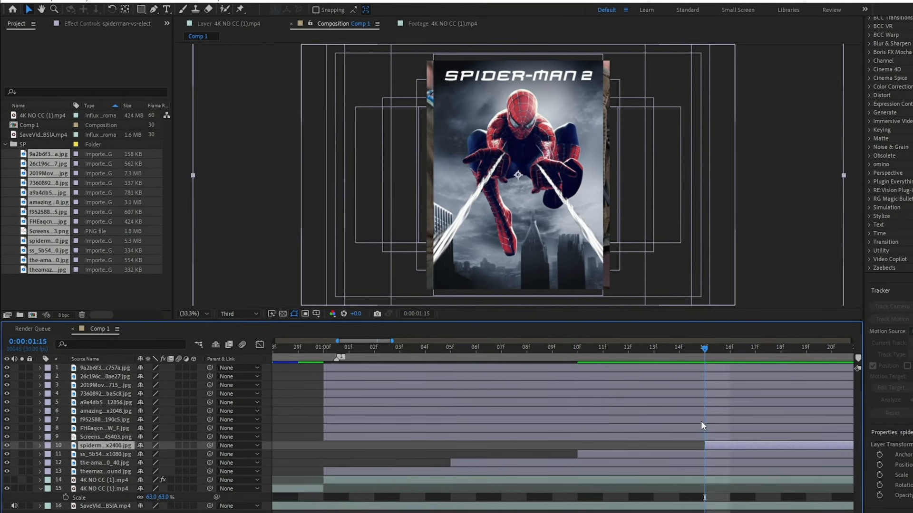
# Step: Shift the layer 9 image to start at 0:00:01:20 and the layer 8 image to start at 0:00:01:25
pyautogui.press('-')
pyautogui.moveTo(527, 435); pyautogui.dragTo(435, 438)
pyautogui.click(418, 351)
pyautogui.moveTo(380, 428); pyautogui.dragTo(554, 428)
pyautogui.press('=')
pyautogui.click(545, 350)
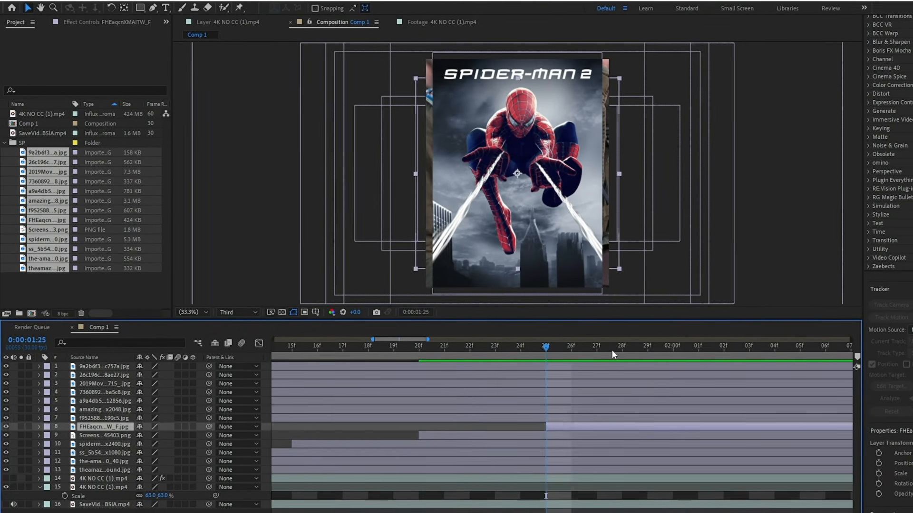
# Step: Make the layer 7 image start at 0:00:02:00 and the layer 6 image start at 0:00:02:05
pyautogui.click(673, 351)
pyautogui.moveTo(687, 418); pyautogui.dragTo(846, 419)
pyautogui.click(749, 352)
pyautogui.hscroll(3, 757, 354)
pyautogui.click(630, 350)
pyautogui.click(625, 411)
pyautogui.hotkey('alt', '[')
# Step: Trim the starts of the layer 5, 4 and 3 images to 0:00:02:10, 0:00:02:15 and 0:00:02:20
pyautogui.click(777, 351)
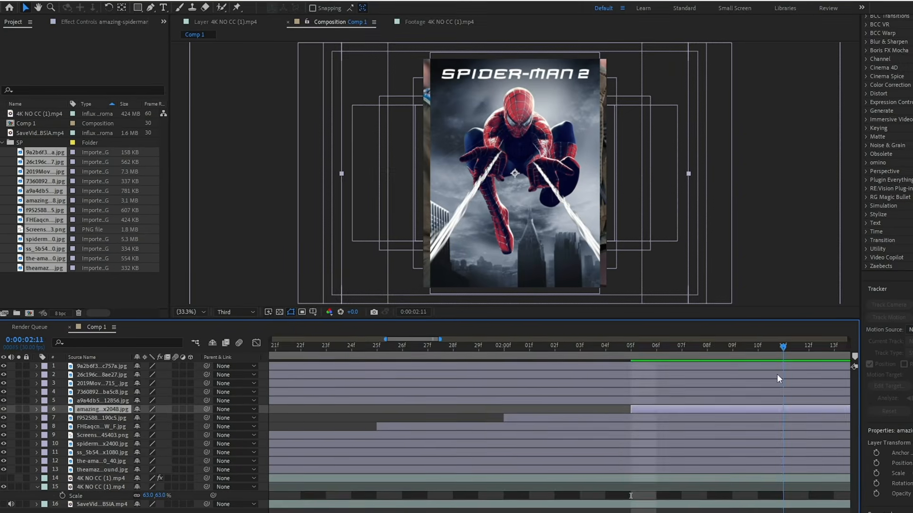
pyautogui.click(758, 402)
pyautogui.hotkey('alt', '[')
pyautogui.click(817, 385)
pyautogui.hotkey('alt', '[')
# Step: Trim the start of the layer 2 image to 0:00:02:25 and the layer 1 image to 0:00:03:00
pyautogui.click(603, 351)
pyautogui.click(607, 377)
pyautogui.hotkey('alt', '[')
pyautogui.click(729, 351)
pyautogui.click(732, 368)
pyautogui.hotkey('alt', '[')
pyautogui.press('-')
pyautogui.press('-')
pyautogui.press('-')
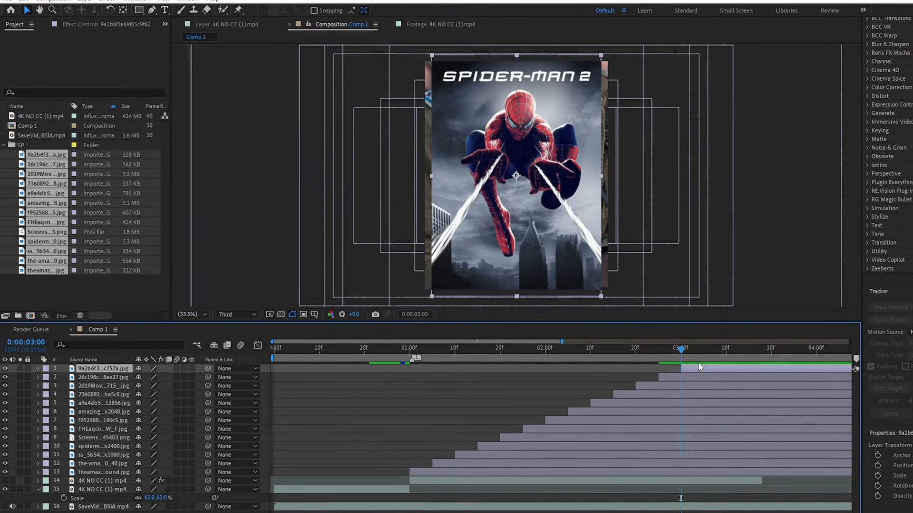
# Step: Trim the ends of all thirteen image layers to 0:00:03:05
pyautogui.click(749, 350)
pyautogui.click(707, 351)
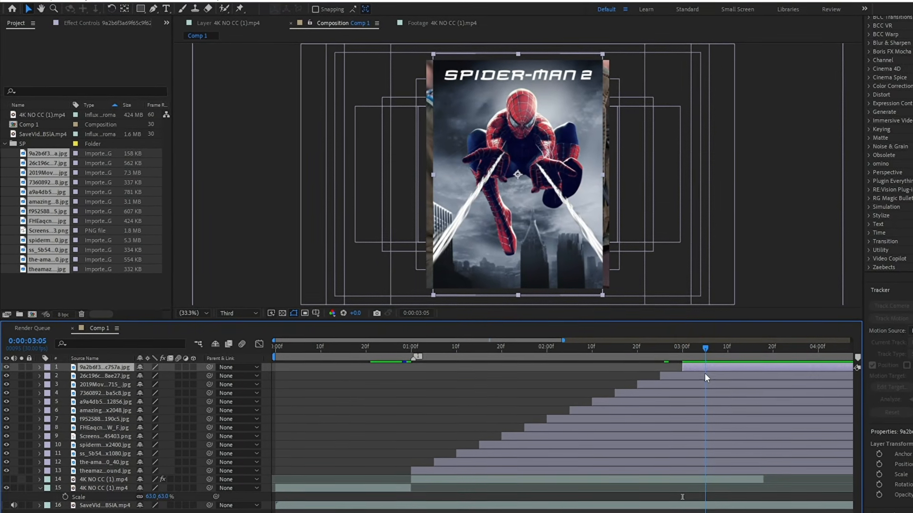
pyautogui.press('pageup')
pyautogui.keyDown('shift'); pyautogui.click(707, 471); pyautogui.keyUp('shift')
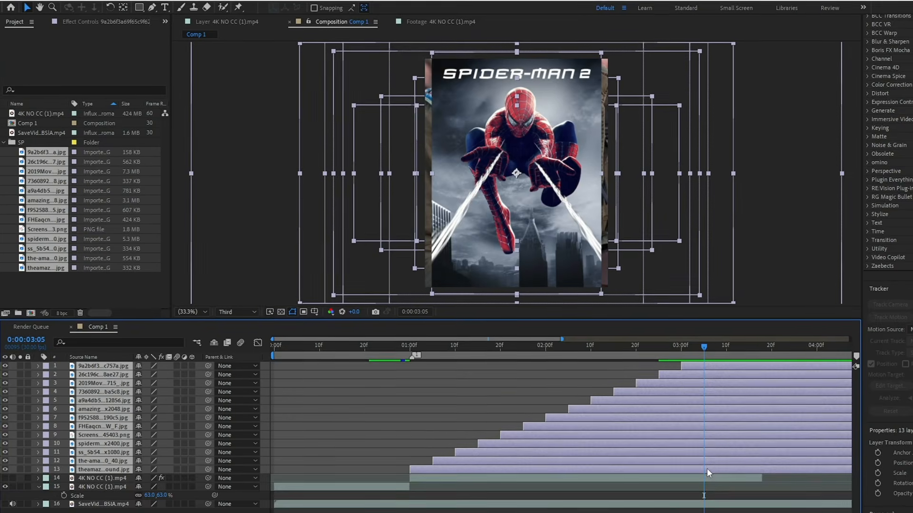
pyautogui.hotkey('alt', ']')
pyautogui.click(709, 467)
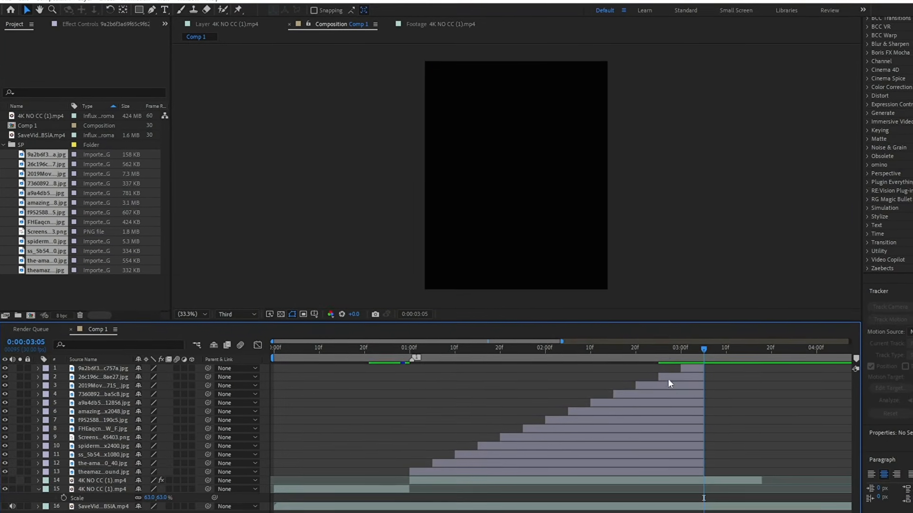
# Step: Scale the layer 13 image up to fill the frame height and set its position to 623, 675
pyautogui.moveTo(663, 347); pyautogui.dragTo(410, 389)
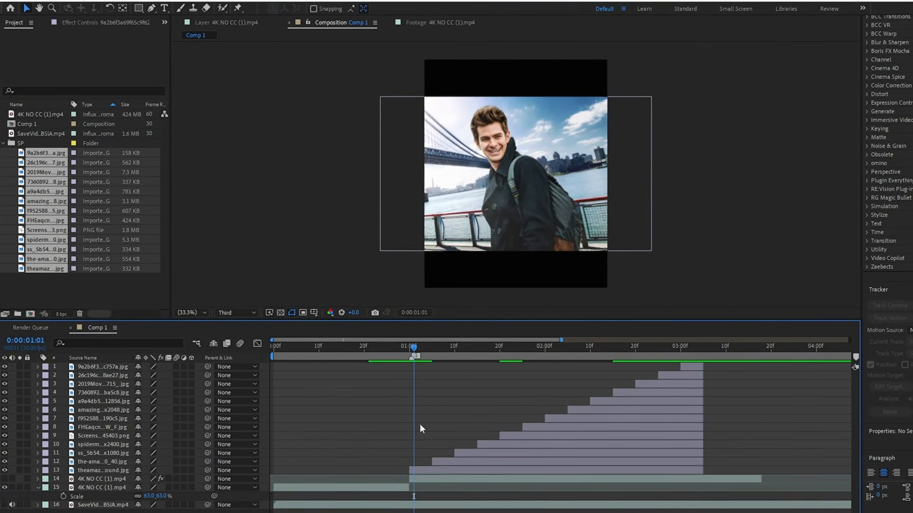
pyautogui.click(419, 470)
pyautogui.click(192, 312)
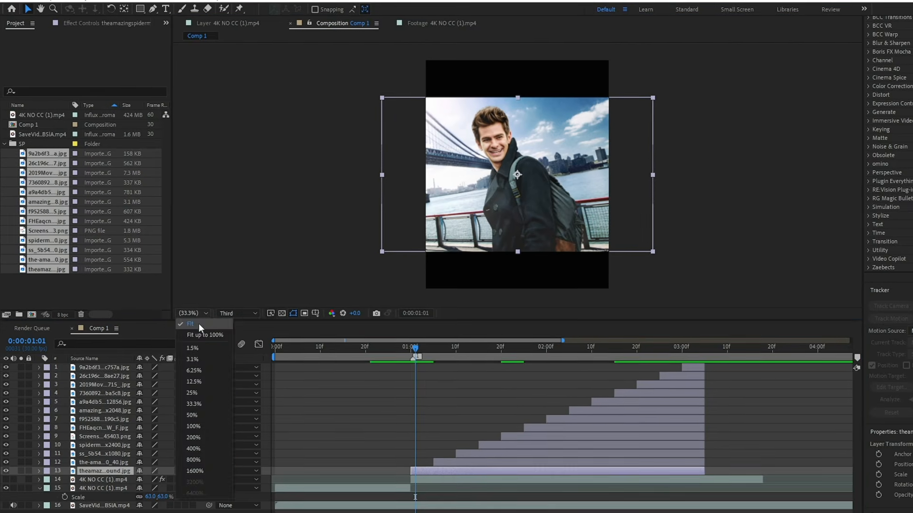
pyautogui.click(198, 324)
pyautogui.press('s')
pyautogui.moveTo(151, 479); pyautogui.dragTo(188, 485)
pyautogui.press('p')
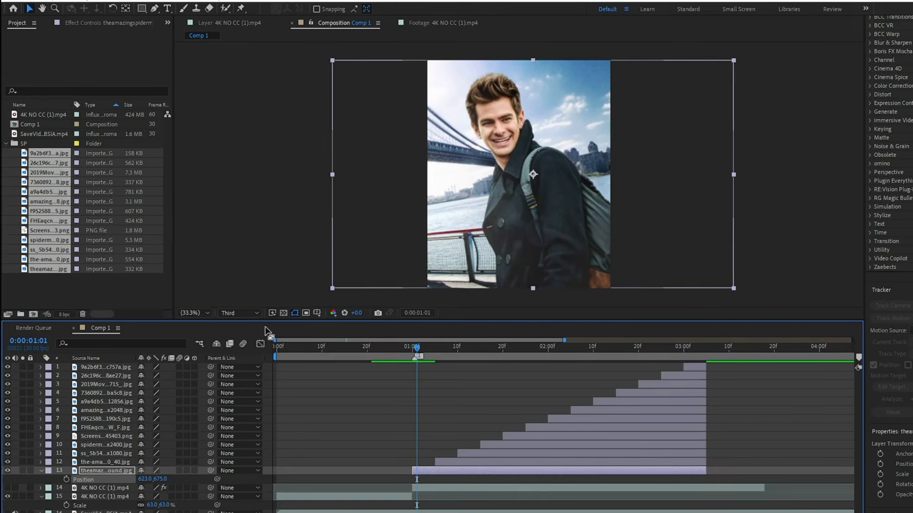
# Step: Show the rulers, add a horizontal and a vertical guide crossing at the layer 13 image's anchor point, and hide the rulers
pyautogui.click(316, 313)
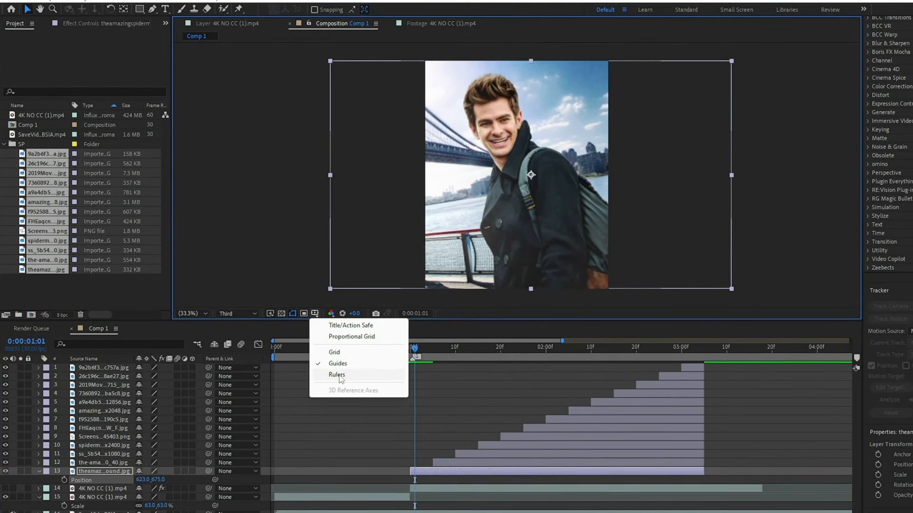
pyautogui.click(336, 374)
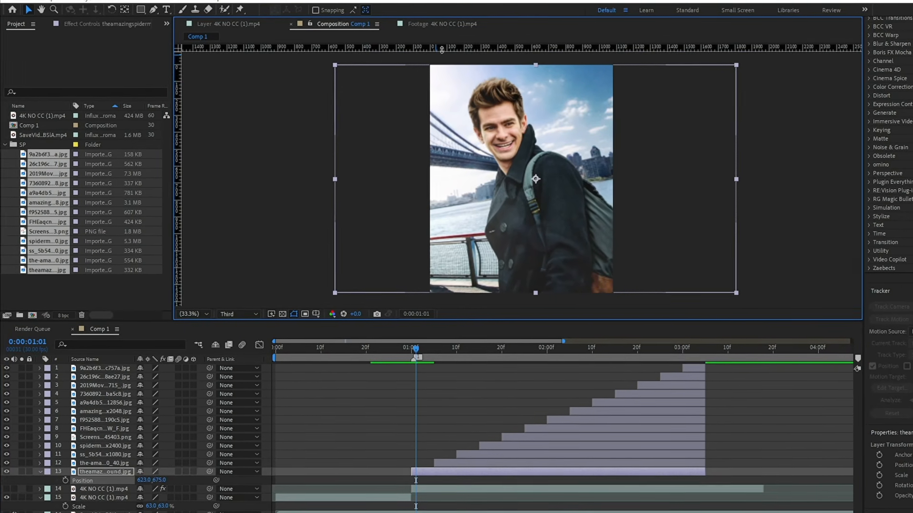
pyautogui.moveTo(442, 49); pyautogui.dragTo(442, 178)
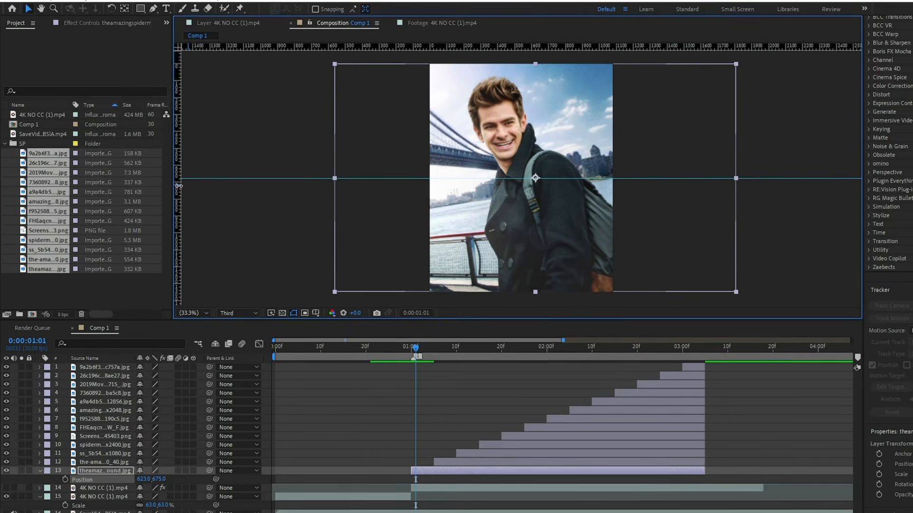
pyautogui.moveTo(179, 186); pyautogui.dragTo(537, 208)
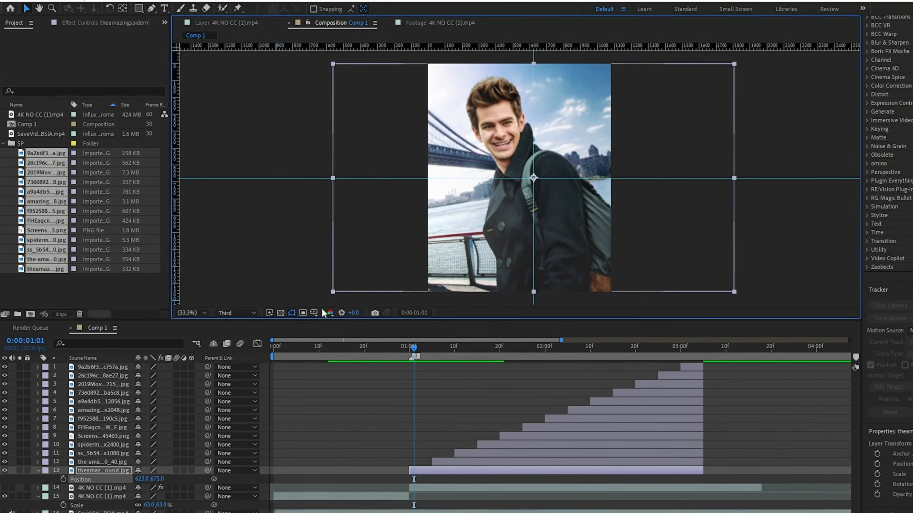
pyautogui.click(316, 313)
pyautogui.click(336, 373)
# Step: Scale the layer 12 image down to fit the frame height and set its position to 246, 675
pyautogui.click(440, 345)
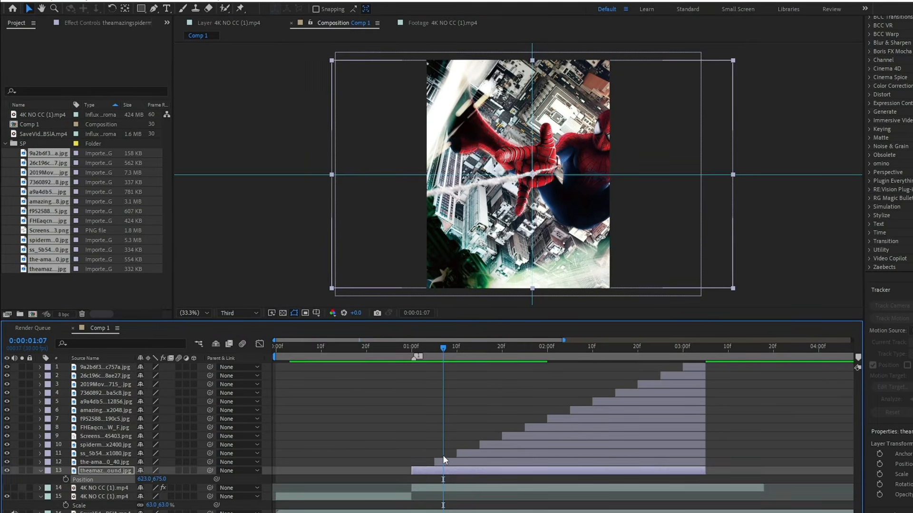
pyautogui.click(441, 462)
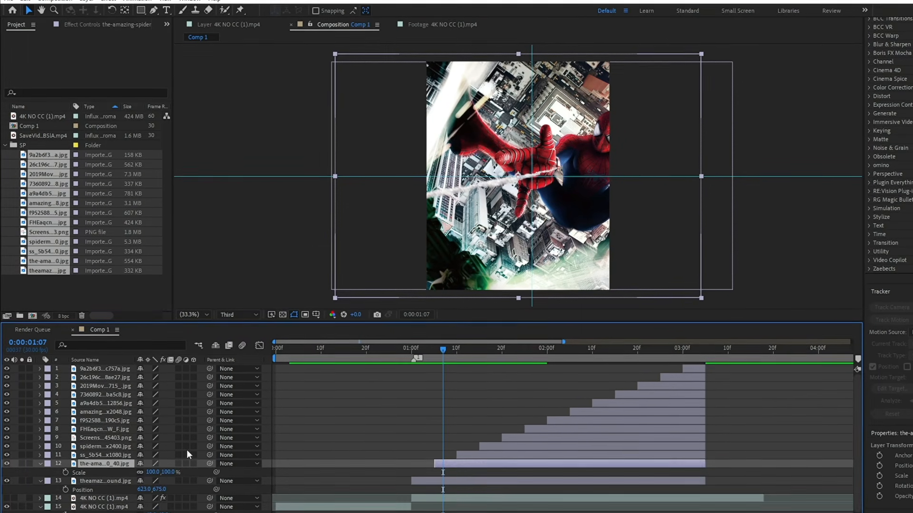
pyautogui.press('s')
pyautogui.moveTo(149, 471); pyautogui.dragTo(3, 480)
pyautogui.press('p')
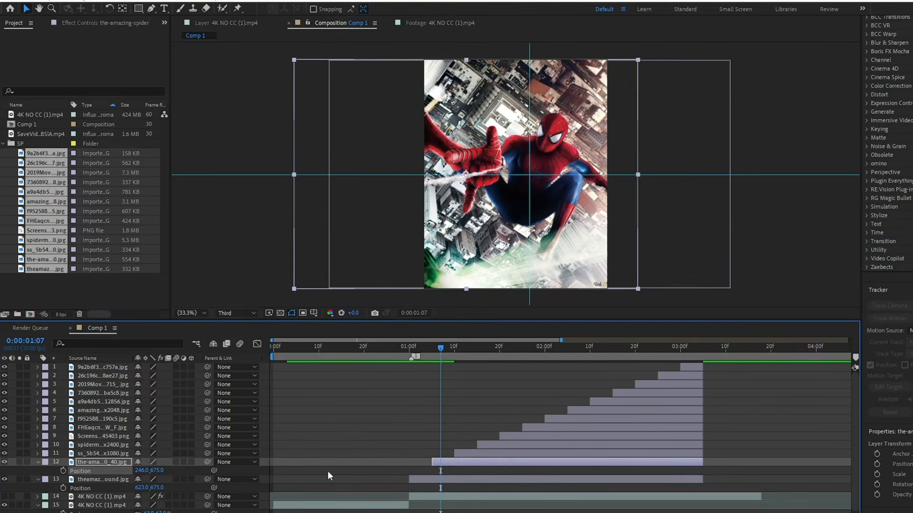
# Step: Scale the layer 11 image up to fill the frame height and set its position to 619, 675
pyautogui.moveTo(446, 349); pyautogui.dragTo(464, 353)
pyautogui.click(474, 454)
pyautogui.press('s')
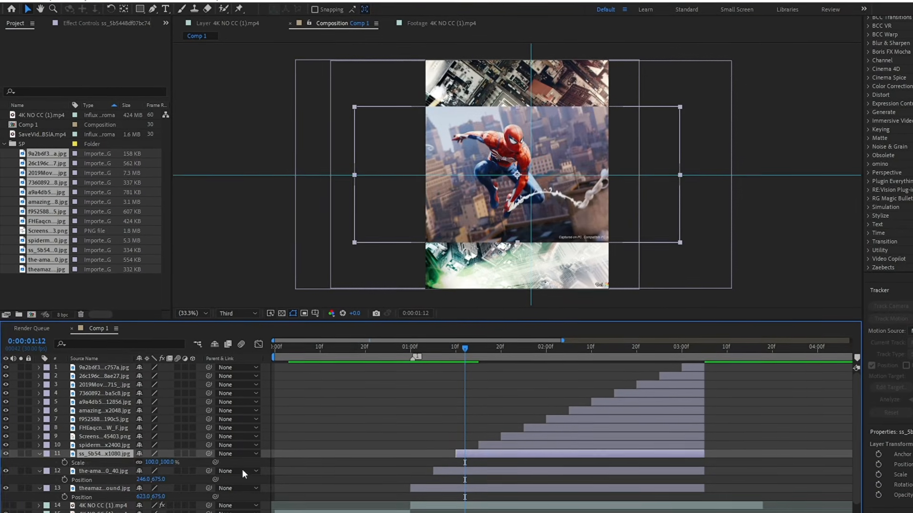
pyautogui.moveTo(151, 462); pyautogui.dragTo(205, 466)
pyautogui.press('p')
# Step: Rescale the layer 10 image to fit the frame and set its position to 710, 675
pyautogui.press('s')
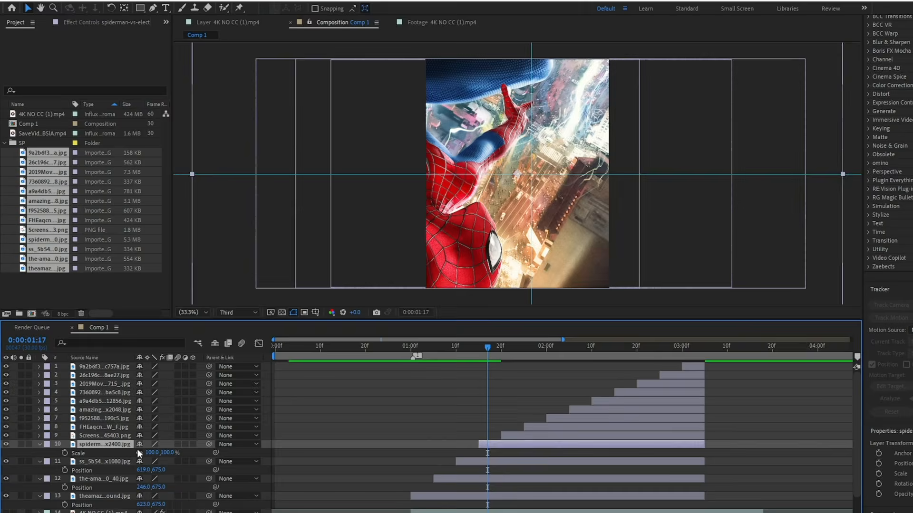
pyautogui.moveTo(151, 453); pyautogui.dragTo(226, 455)
pyautogui.press('p')
# Step: Set the position of the layer 9 image (Screens...45403.png) to 483, 675
pyautogui.moveTo(488, 348); pyautogui.dragTo(510, 351)
pyautogui.click(514, 436)
pyautogui.press('s')
pyautogui.press('p')
pyautogui.moveTo(143, 444); pyautogui.dragTo(116, 445)
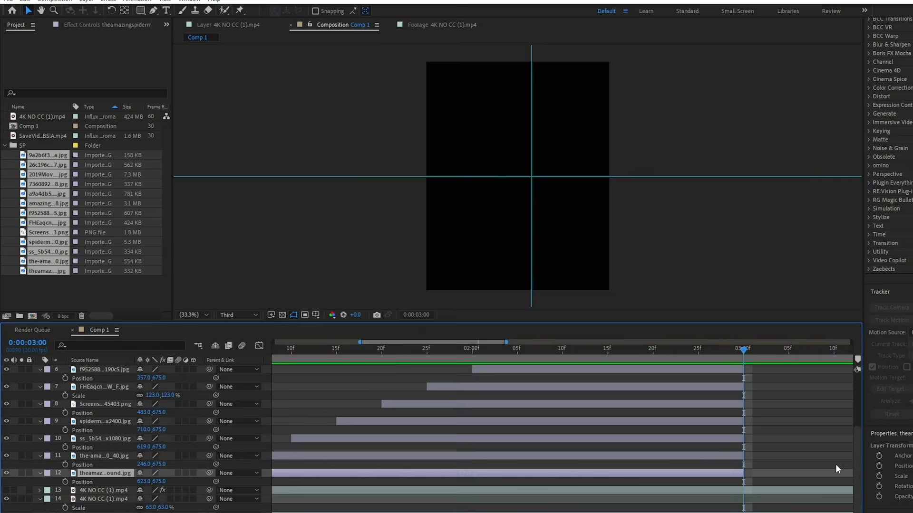
# Step: Pre-compose all the image layers as Pre-comp 1, moving all attributes and adjusting the duration to the selected layers' time span
pyautogui.scroll(5, 835, 464)
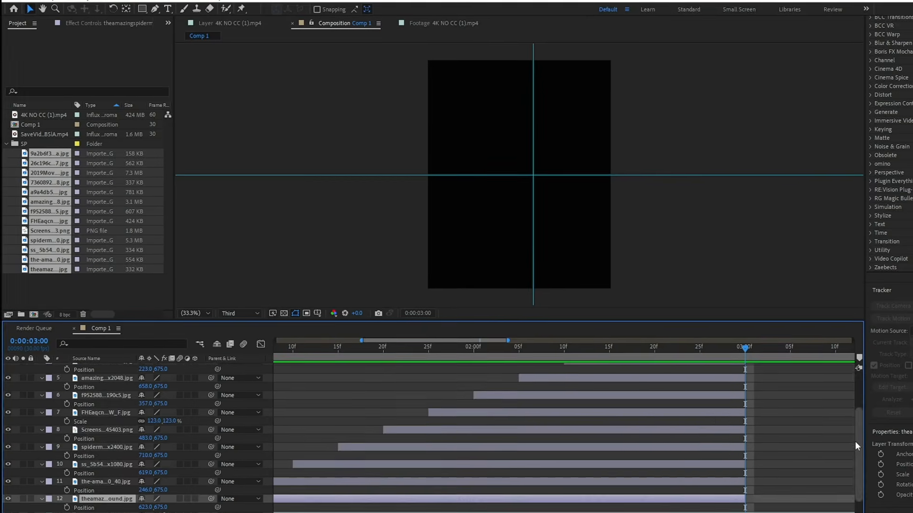
pyautogui.hotkey('ctrl', 'a')
pyautogui.rightClick(718, 368)
pyautogui.click(750, 303)
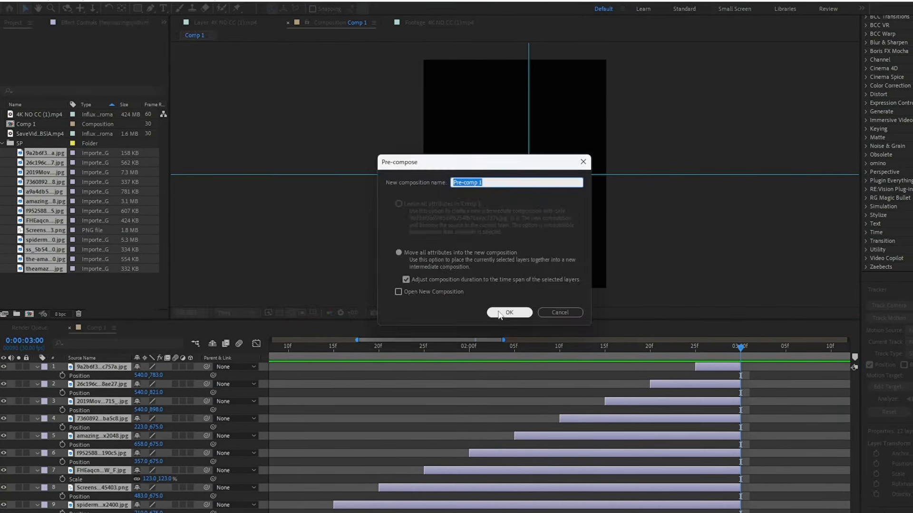
pyautogui.press('Return')
# Step: Show the rulers, move both guides out of the composition frame, and hide the rulers again
pyautogui.click(292, 313)
pyautogui.click(344, 376)
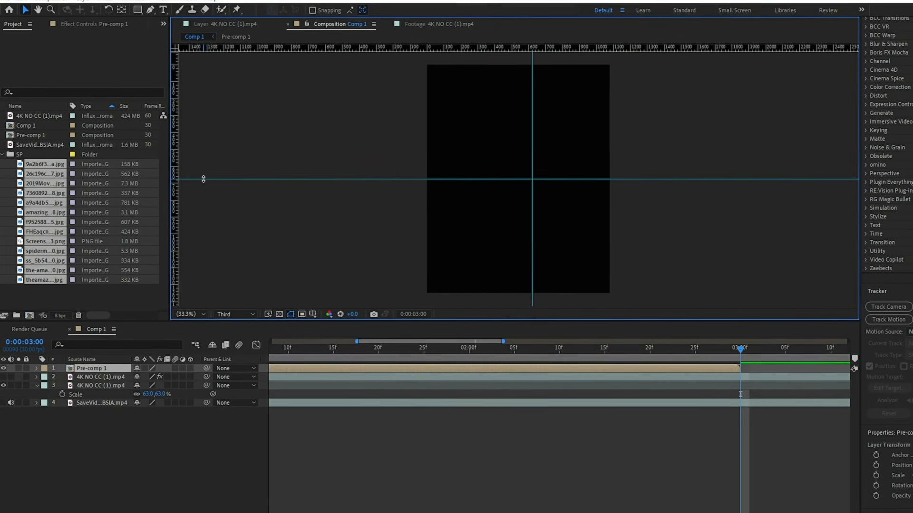
pyautogui.moveTo(202, 179); pyautogui.dragTo(173, 177)
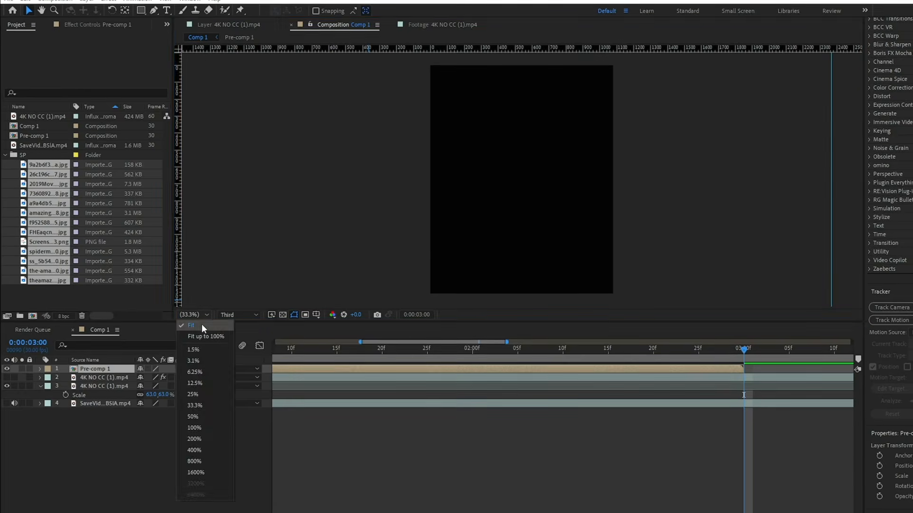
pyautogui.click(316, 315)
pyautogui.click(339, 375)
# Step: Preview the image sequence and time-stretch Pre-comp 1 with a stretch factor of 95%, holding the layer in-point
pyautogui.press('space')
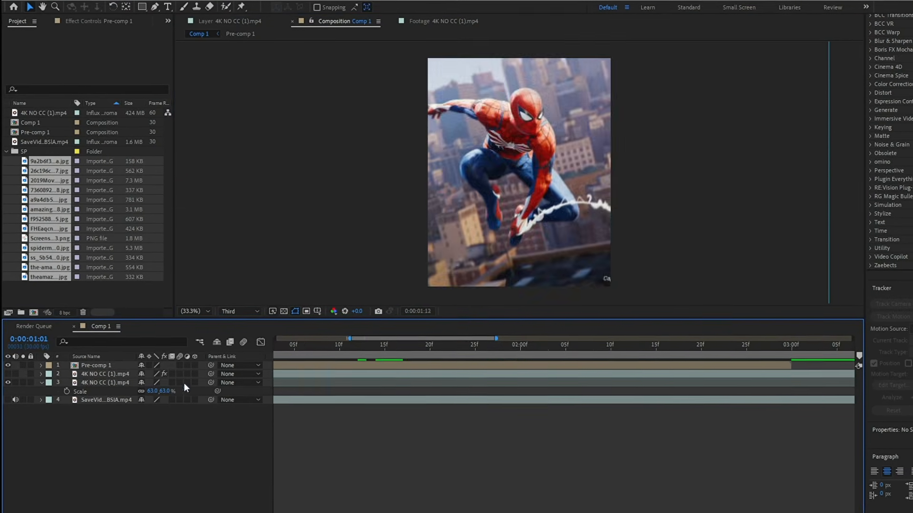
pyautogui.moveTo(598, 371)
pyautogui.mouseDown()
pyautogui.moveTo(553, 370)
pyautogui.moveTo(556, 355)
pyautogui.mouseUp()
pyautogui.click(561, 367)
pyautogui.press('space')
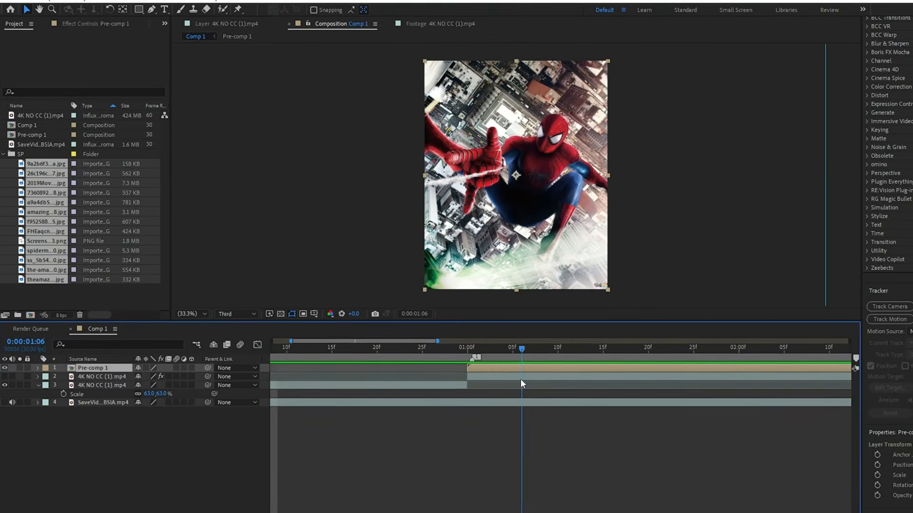
pyautogui.rightClick(521, 367)
pyautogui.moveTo(552, 119)
pyautogui.click(675, 141)
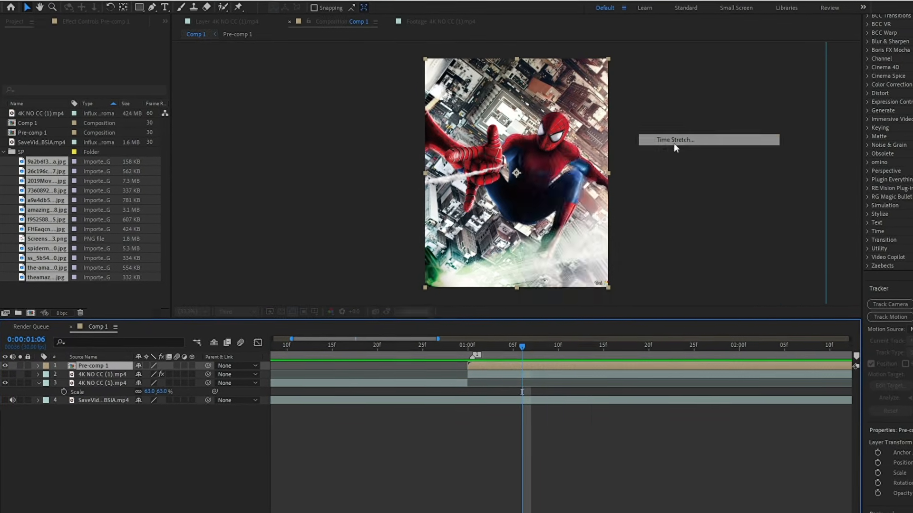
pyautogui.write('95')
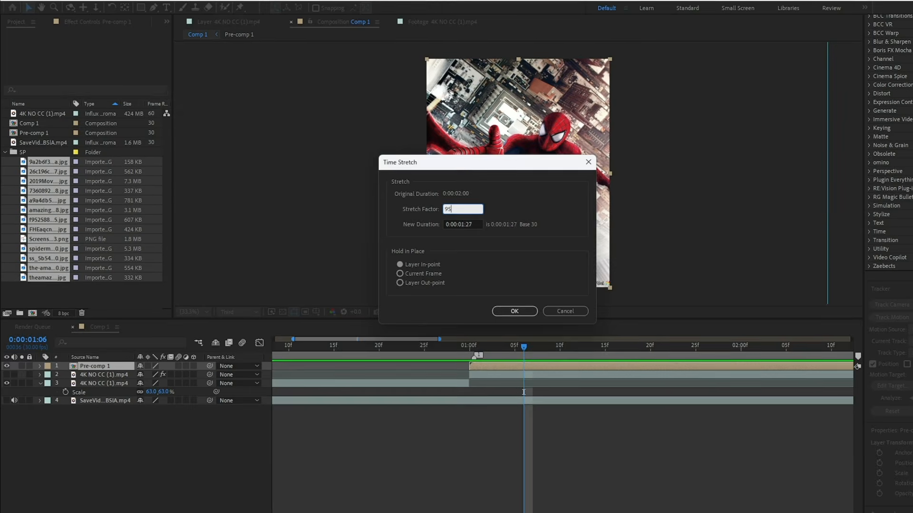
pyautogui.press('Return')
# Step: Apply the RSMB effect to Pre-comp 1 with a Blur Amount of 4
pyautogui.hotkey('ctrl', 'space')
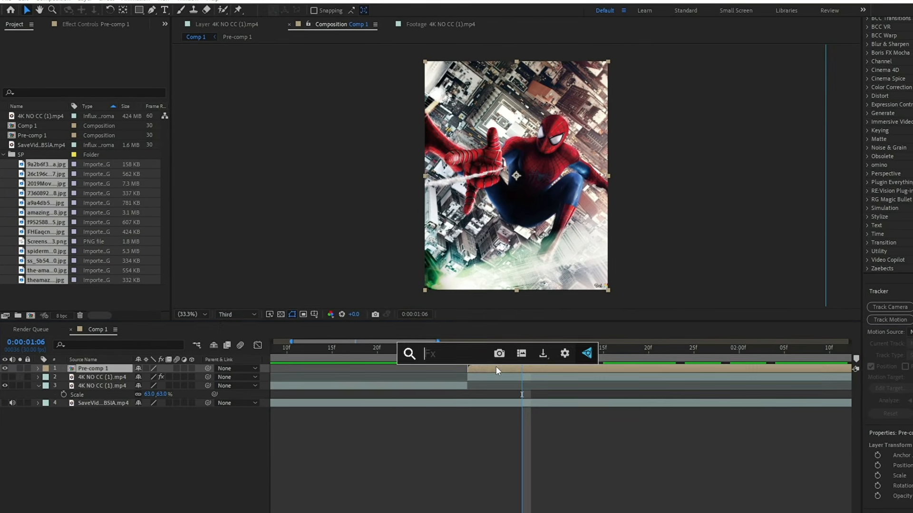
pyautogui.write('rsmb')
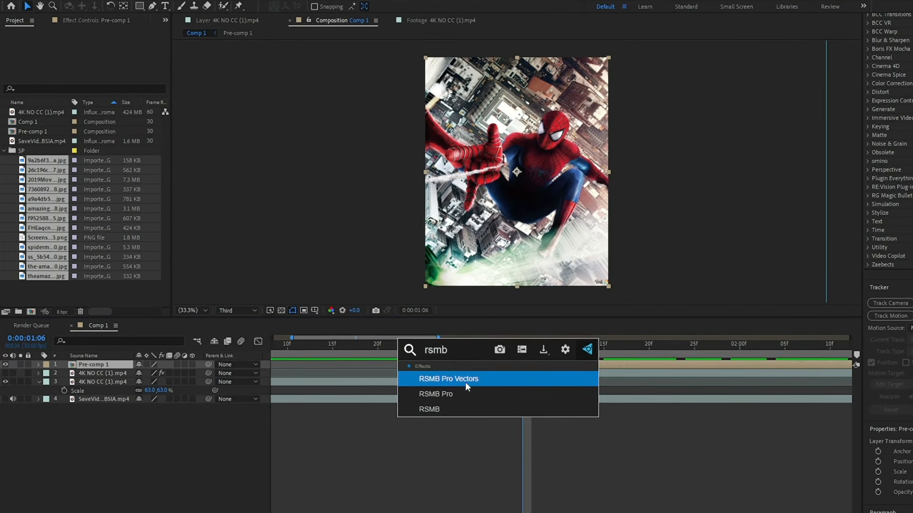
pyautogui.click(450, 407)
pyautogui.click(97, 53)
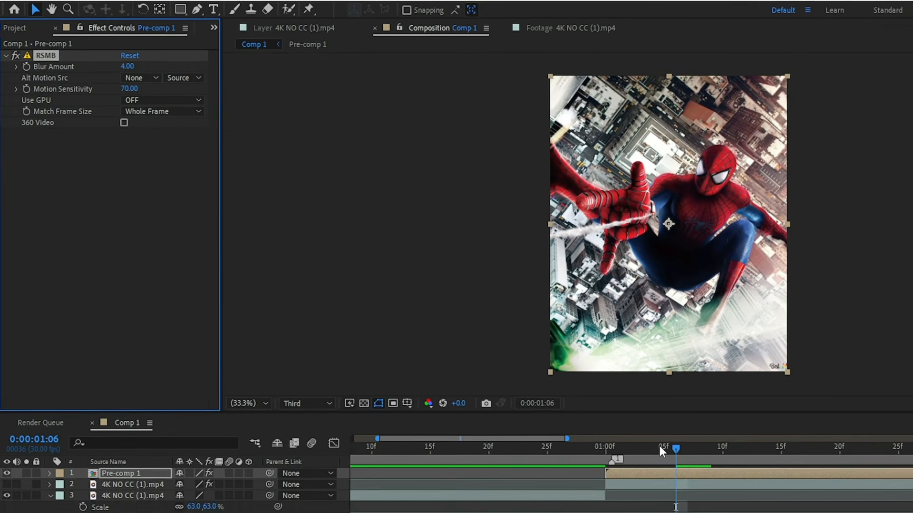
# Step: Enable motion blur on the image layers inside Pre-comp 1 and return to Comp 1
pyautogui.click(673, 458)
pyautogui.doubleClick(668, 484)
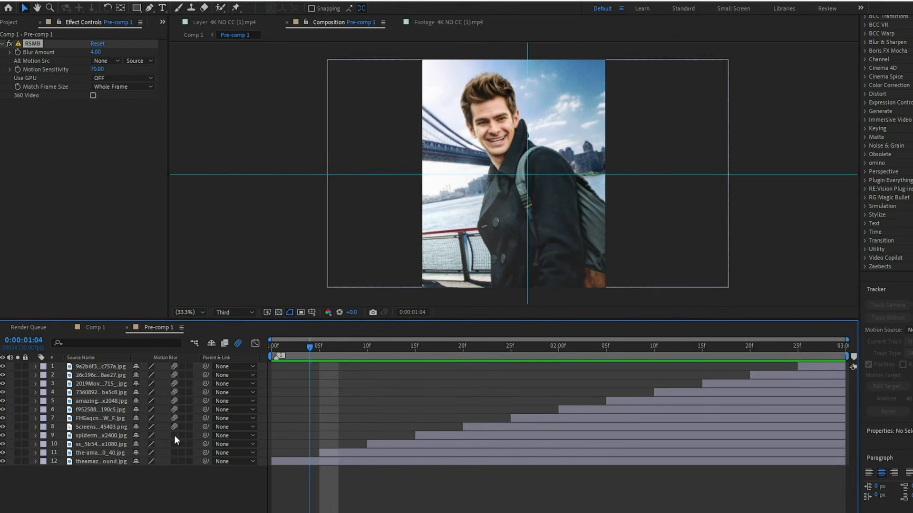
pyautogui.click(103, 337)
# Step: Play back Comp 1 to check the timing of the image sequence and the cut from the opening clip
pyautogui.press('space')
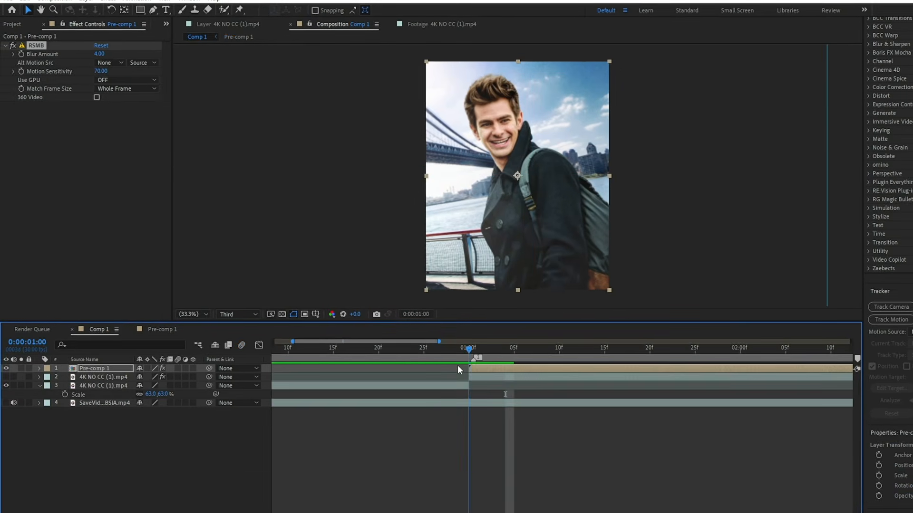
pyautogui.press('space')
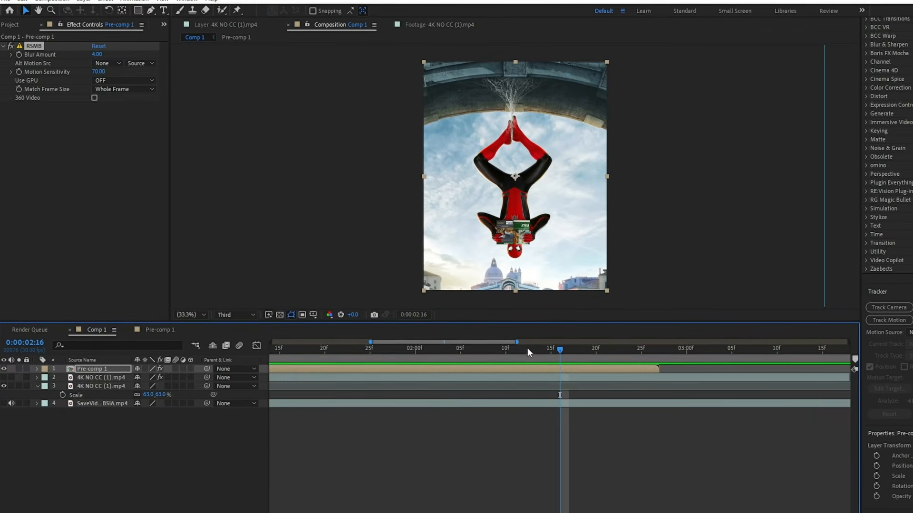
pyautogui.press('-')
pyautogui.press('-')
pyautogui.moveTo(446, 351); pyautogui.dragTo(342, 350)
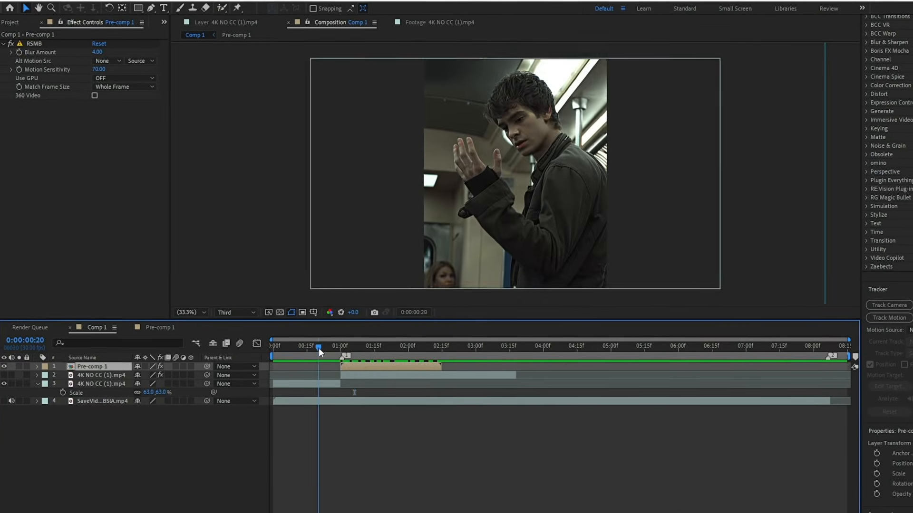
pyautogui.press('space')
pyautogui.click(422, 348)
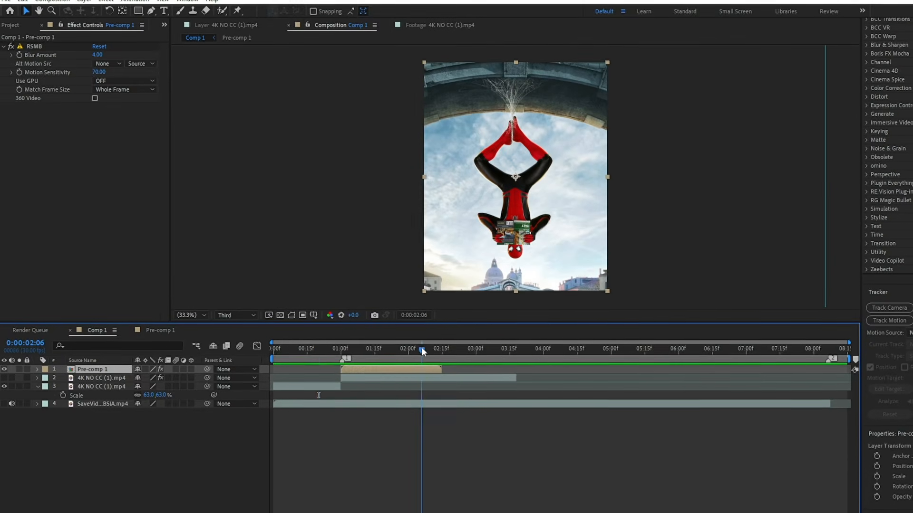
# Step: Duplicate Pre-comp 1, place the copy directly after the original on the layer below, and time-stretch it to 80%
pyautogui.hotkey('ctrl', 'd')
pyautogui.moveTo(412, 367); pyautogui.dragTo(507, 372)
pyautogui.moveTo(120, 367); pyautogui.dragTo(127, 382)
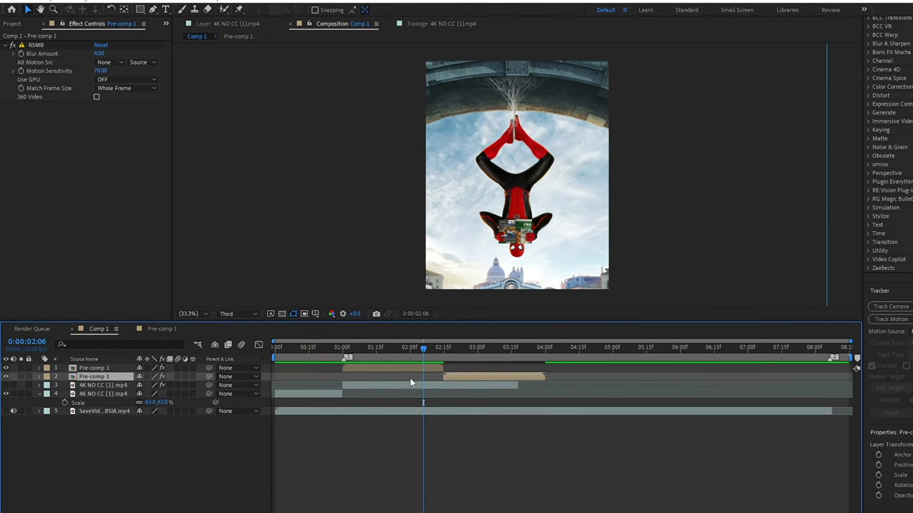
pyautogui.rightClick(508, 376)
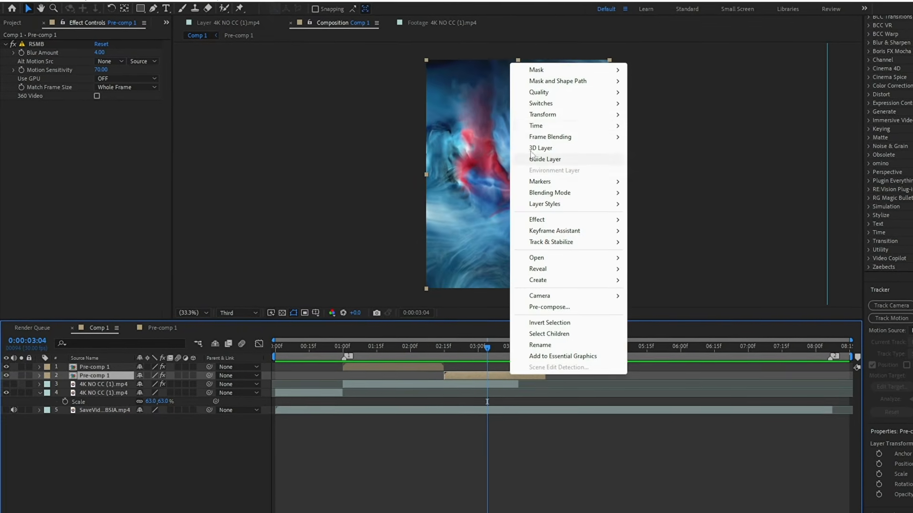
pyautogui.moveTo(499, 122)
pyautogui.click(686, 147)
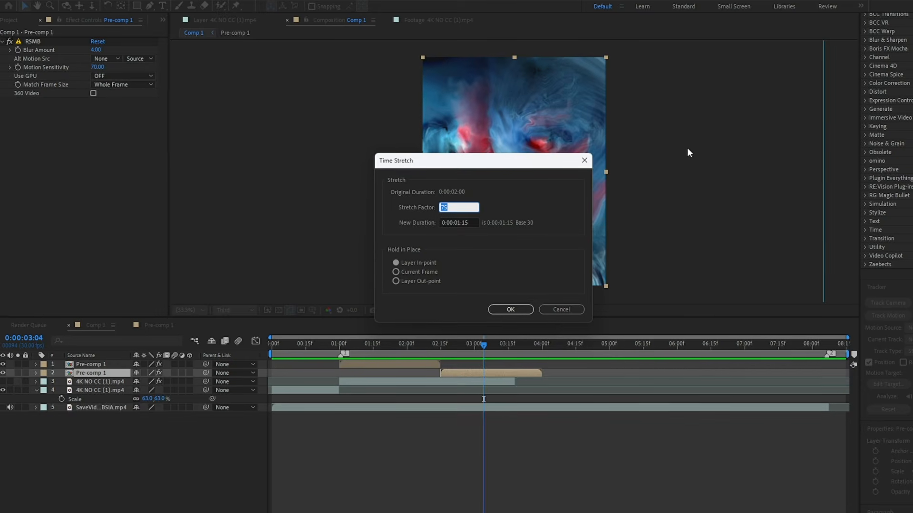
pyautogui.write('80')
pyautogui.press('Return')
# Step: Duplicate the second Pre-comp 1, place the copy directly after it, and time-stretch it with a factor of 100%
pyautogui.hotkey('ctrl', 'd')
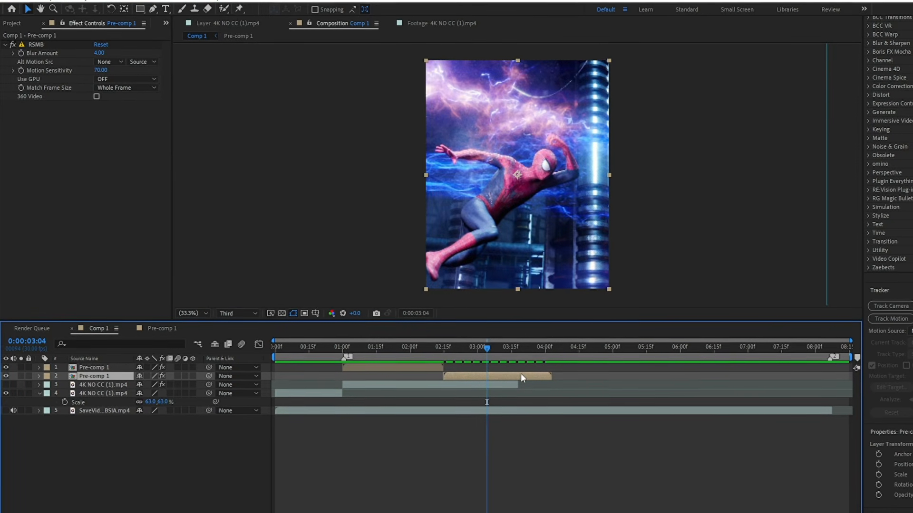
pyautogui.click(473, 384)
pyautogui.moveTo(473, 385); pyautogui.dragTo(579, 387)
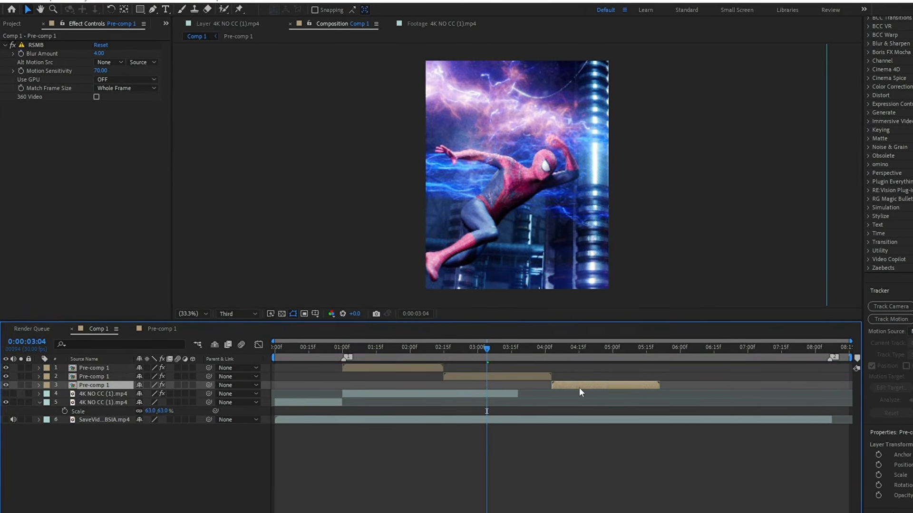
pyautogui.rightClick(579, 387)
pyautogui.moveTo(604, 132)
pyautogui.click(733, 153)
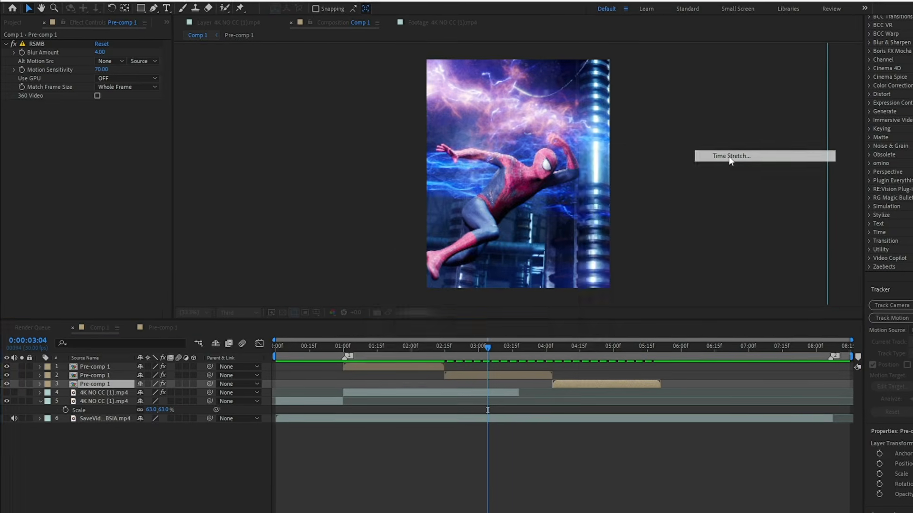
pyautogui.write('100')
pyautogui.press('Return')
# Step: Duplicate the third Pre-comp 1, start the copy at 0:00:06:03 where the third ends, and time-stretch it to 105%
pyautogui.moveTo(679, 350); pyautogui.dragTo(686, 360)
pyautogui.hotkey('ctrl', 'd')
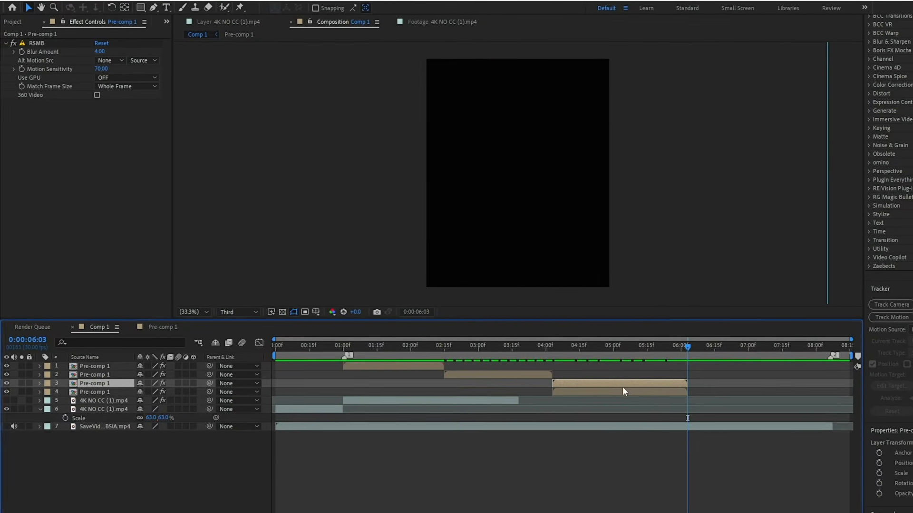
pyautogui.moveTo(616, 393); pyautogui.dragTo(751, 395)
pyautogui.rightClick(728, 391)
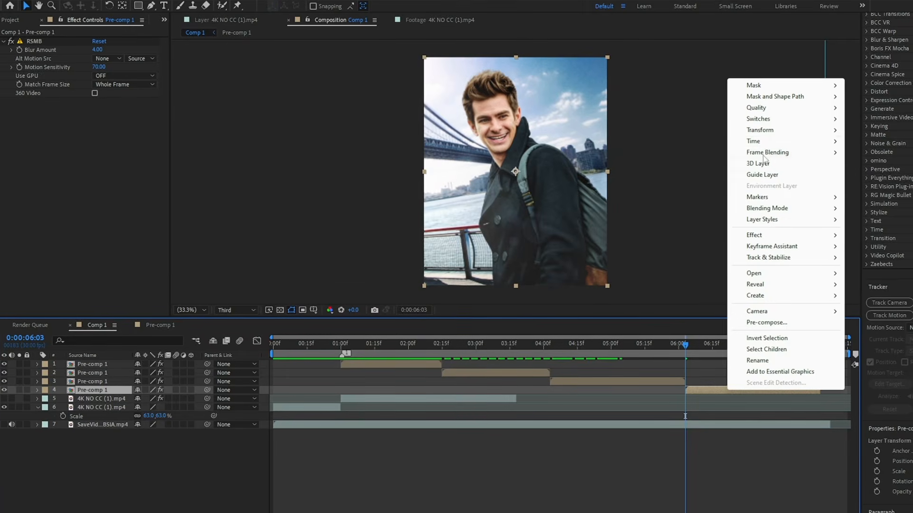
pyautogui.moveTo(751, 141)
pyautogui.click(679, 168)
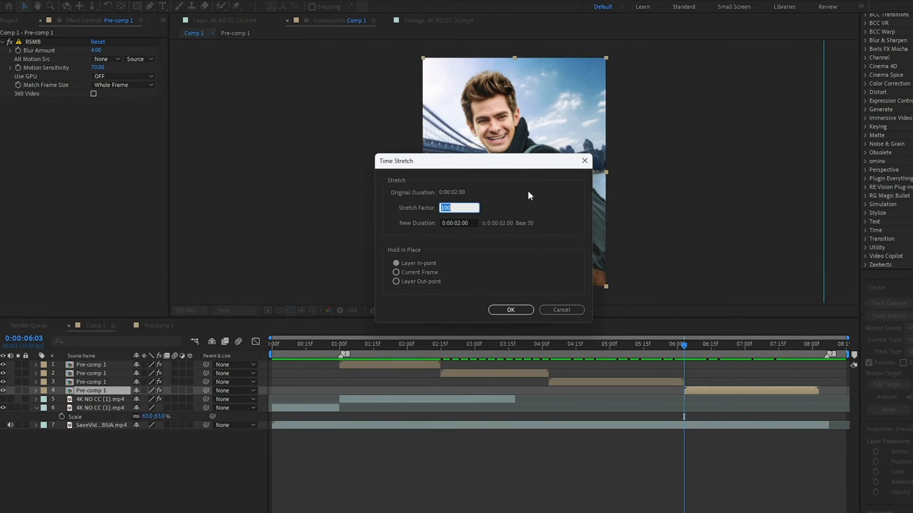
pyautogui.write('105')
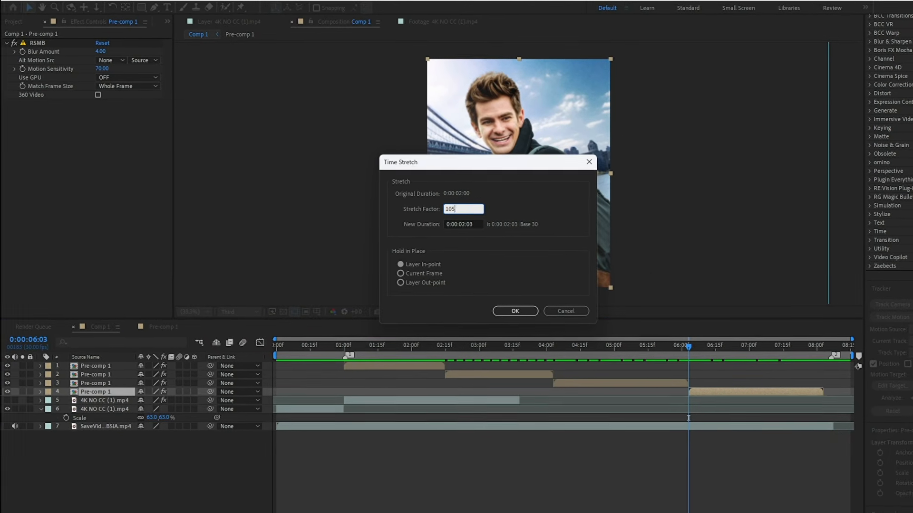
pyautogui.press('Return')
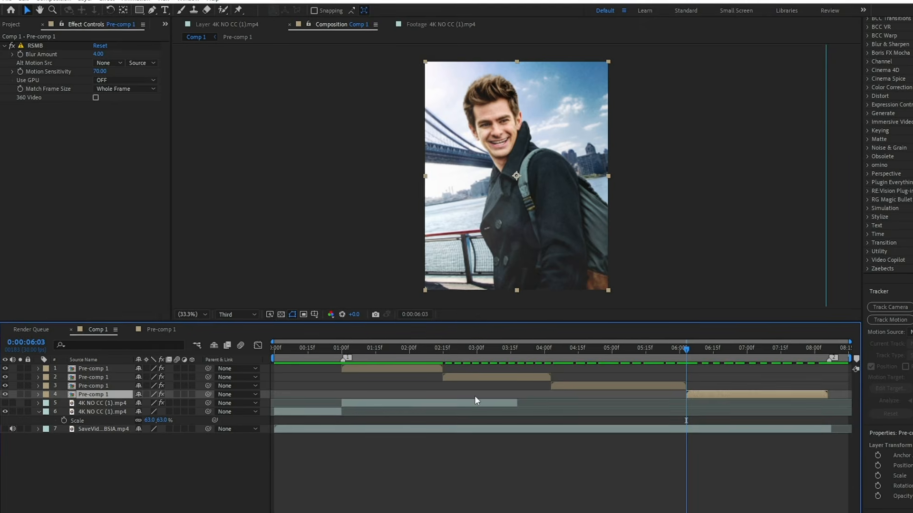
# Step: Make the rotoscoped 4K NO CC (1).mp4 layer visible, move it above all Pre-comp 1 layers, and preview the cut
pyautogui.click(438, 398)
pyautogui.click(7, 400)
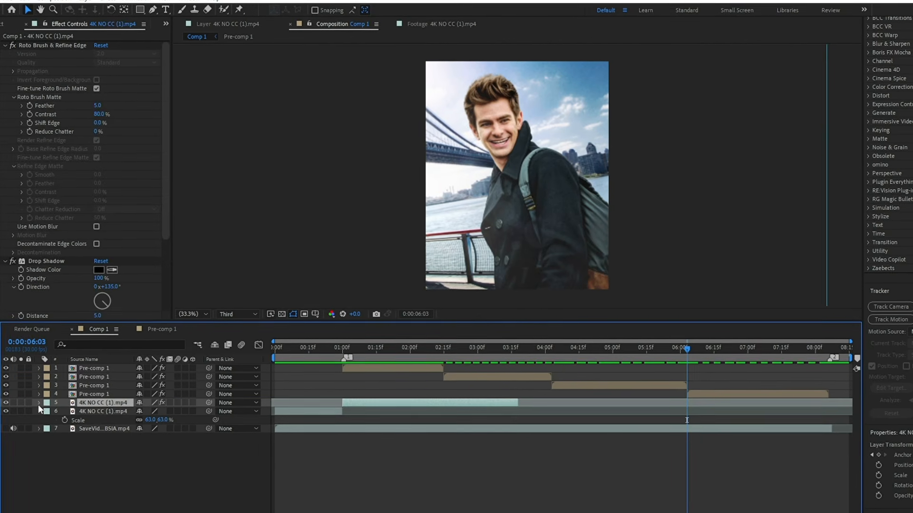
pyautogui.moveTo(89, 401); pyautogui.dragTo(93, 363)
pyautogui.moveTo(371, 346); pyautogui.dragTo(317, 347)
pyautogui.press('space')
pyautogui.press('space')
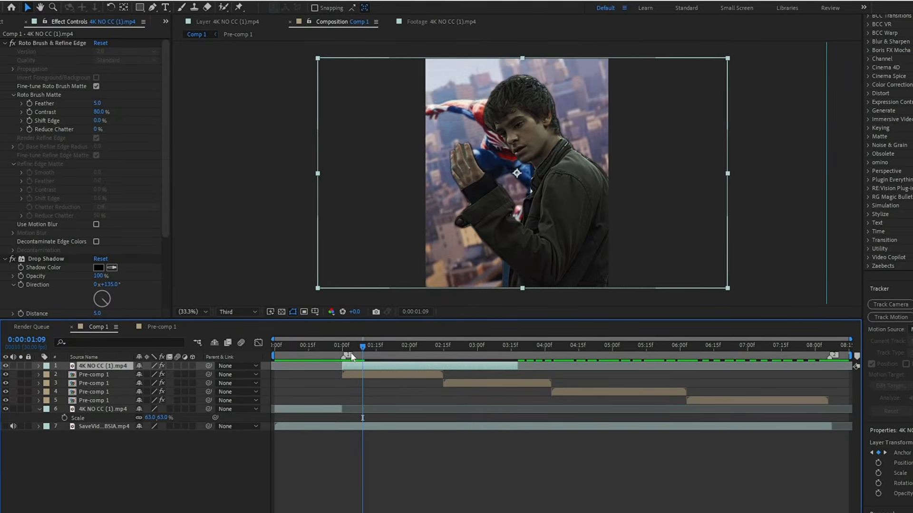
# Step: Create a white solid of 1080 x 1350 px as the top layer of Comp 1
pyautogui.rightClick(166, 449)
pyautogui.moveTo(200, 323)
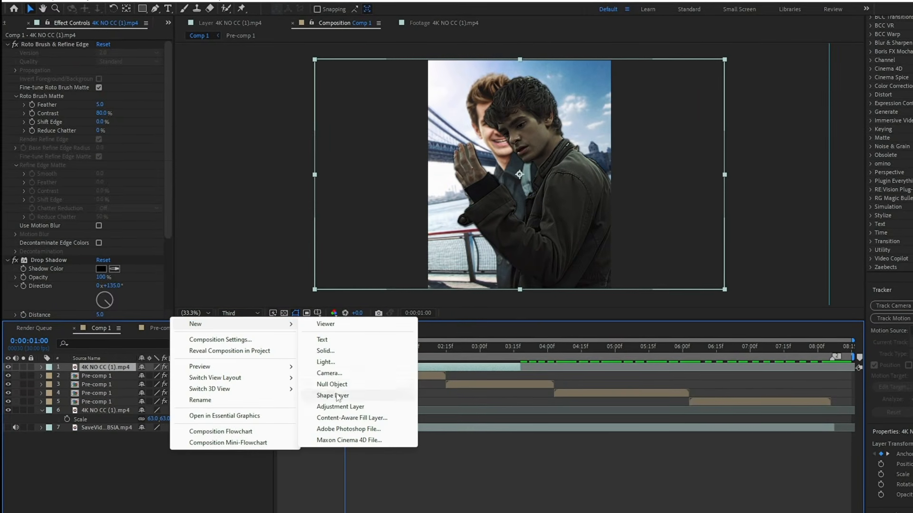
pyautogui.click(333, 354)
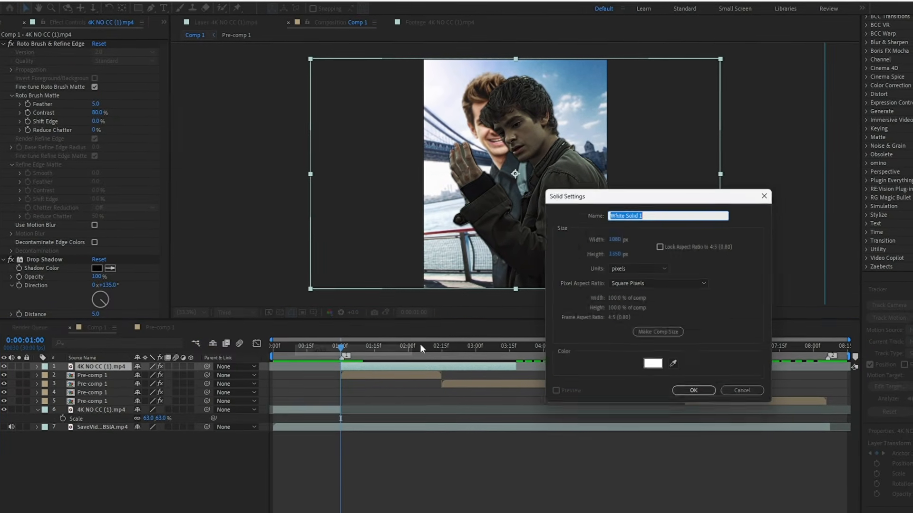
pyautogui.click(690, 397)
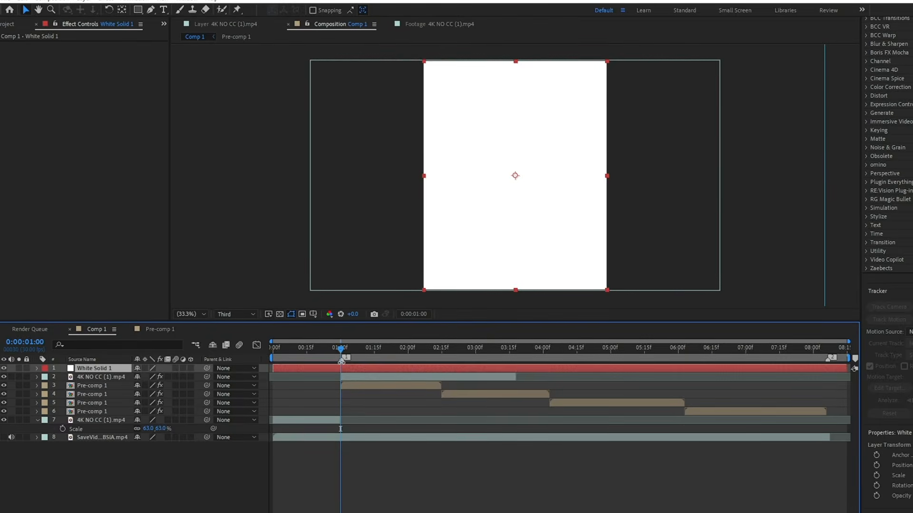
# Step: Split the white solid at 0:00:00:27 and 0:00:01:07, deleting the parts before and after that range
pyautogui.moveTo(341, 352); pyautogui.dragTo(335, 353)
pyautogui.hotkey('ctrl', 'shift', 'd')
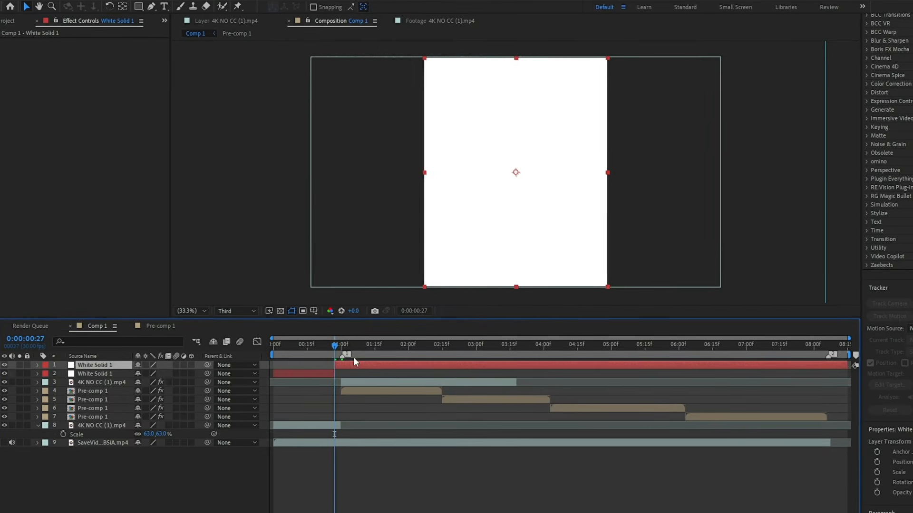
pyautogui.click(357, 348)
pyautogui.hotkey('ctrl', 'shift', 'd')
pyautogui.press('Delete')
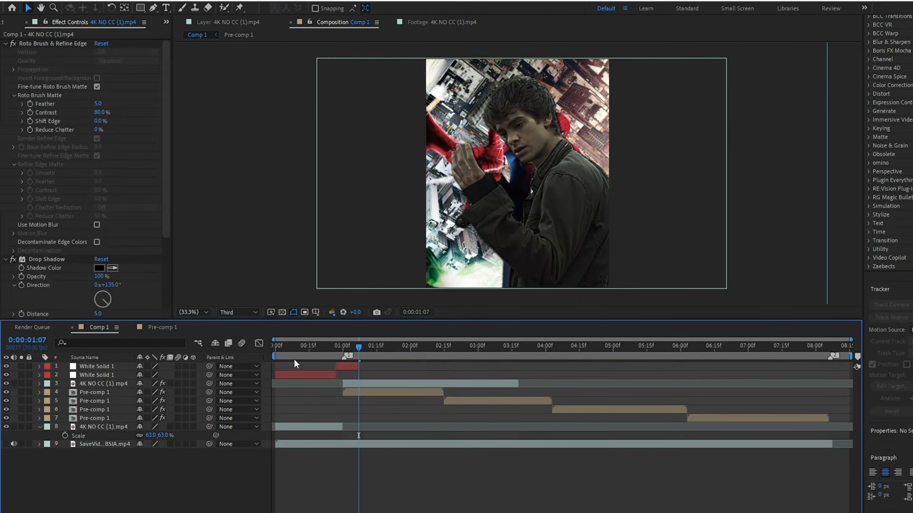
pyautogui.click(315, 373)
pyautogui.press('Delete')
# Step: Shift the white solid one frame earlier around the cut and keyframe its Opacity at 100% at 0:00:01:00
pyautogui.click(343, 351)
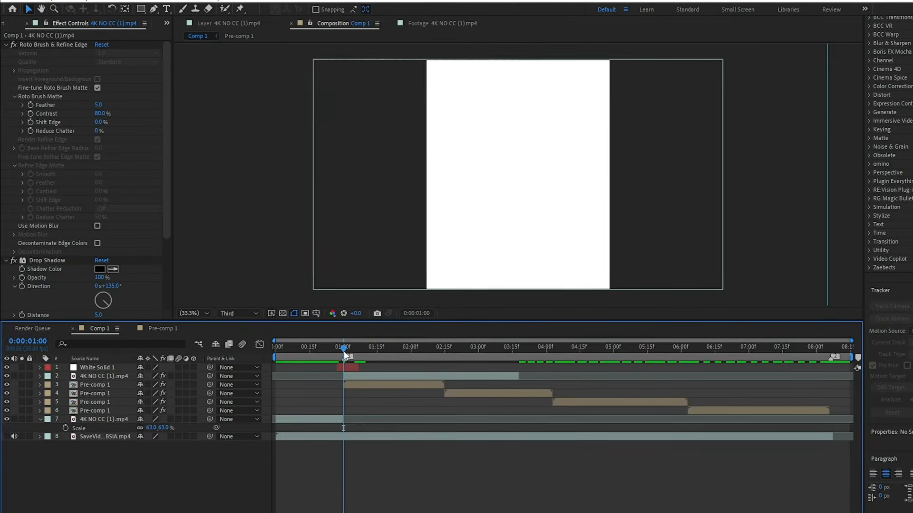
pyautogui.press('=')
pyautogui.press('=')
pyautogui.moveTo(352, 368); pyautogui.dragTo(343, 368)
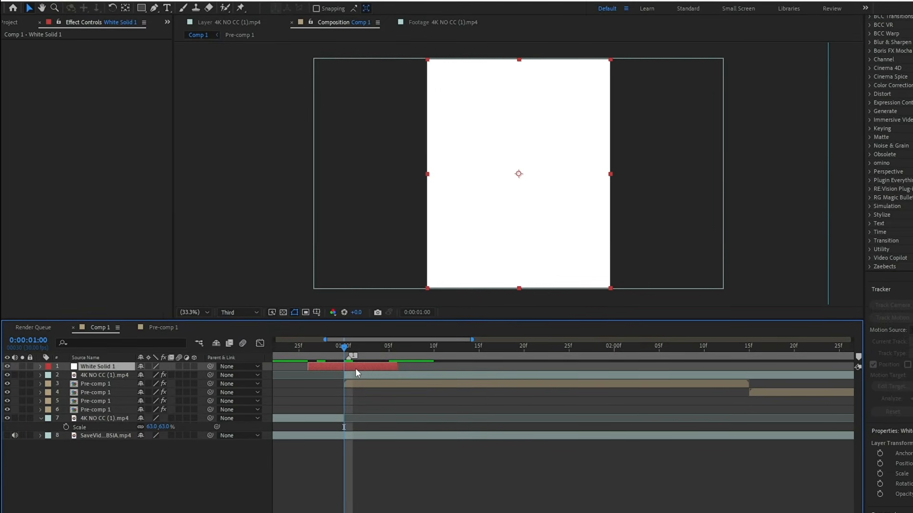
pyautogui.press('t')
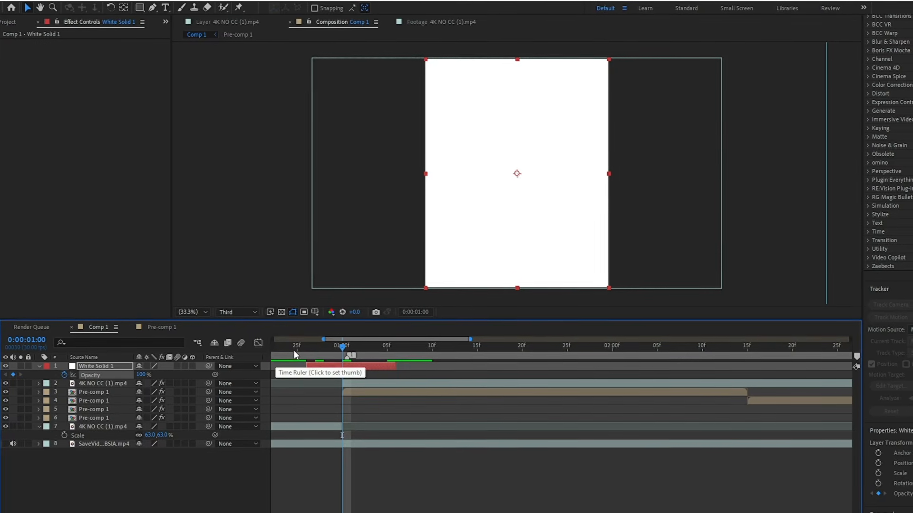
# Step: Keyframe the white solid's Opacity to 0% at its start and at its end, and apply Easy Ease to all three keyframes
pyautogui.click(308, 351)
pyautogui.moveTo(140, 375); pyautogui.dragTo(86, 376)
pyautogui.moveTo(381, 353); pyautogui.dragTo(397, 353)
pyautogui.moveTo(140, 376); pyautogui.dragTo(86, 376)
pyautogui.moveTo(407, 374); pyautogui.dragTo(423, 390)
pyautogui.press('F9')
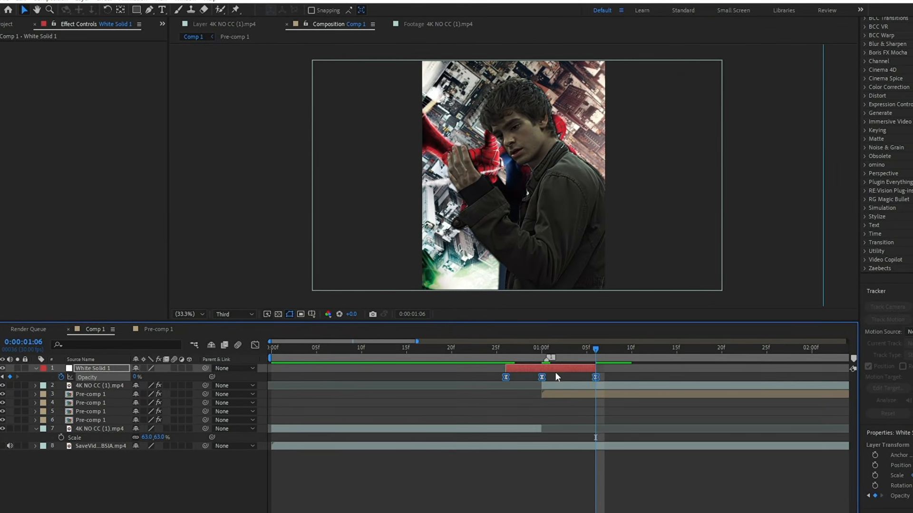
pyautogui.click(556, 376)
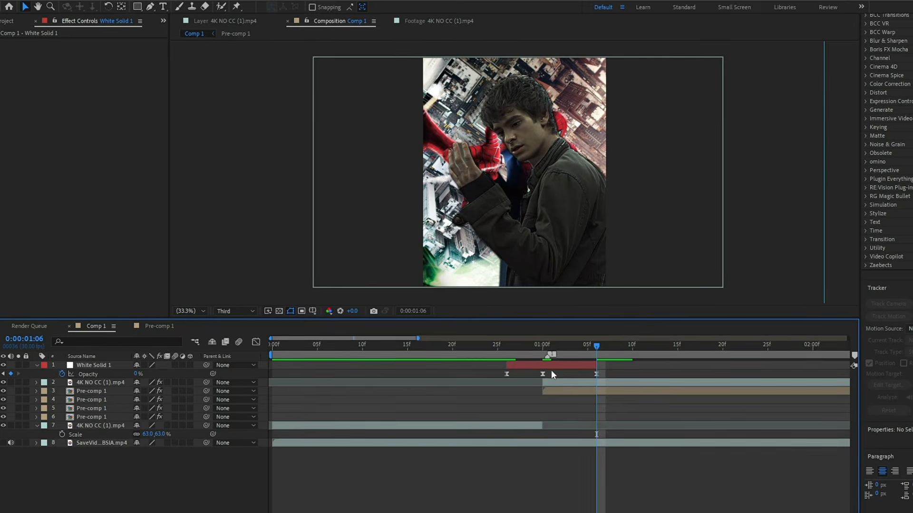
# Step: Set the RSMB Blur Amount of the first Pre-comp 1 to 6 and play back the comp from the white flash
pyautogui.press('-')
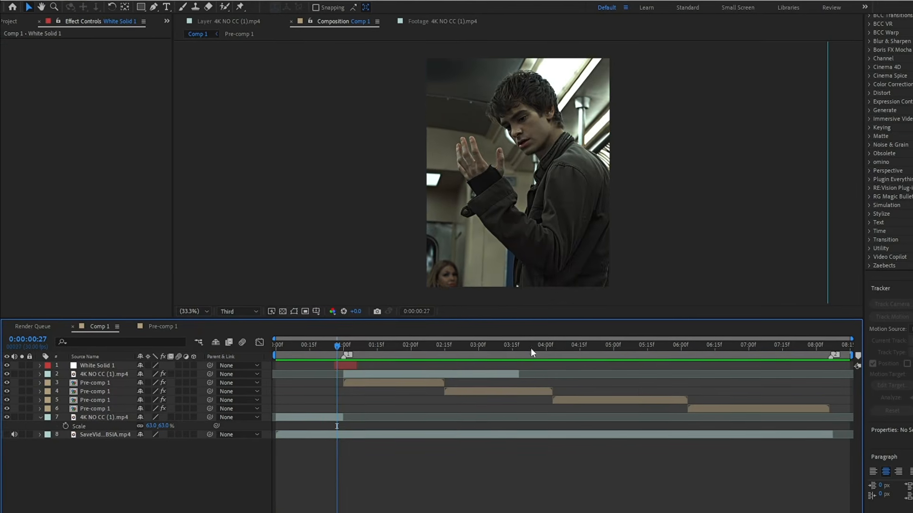
pyautogui.click(411, 346)
pyautogui.click(406, 384)
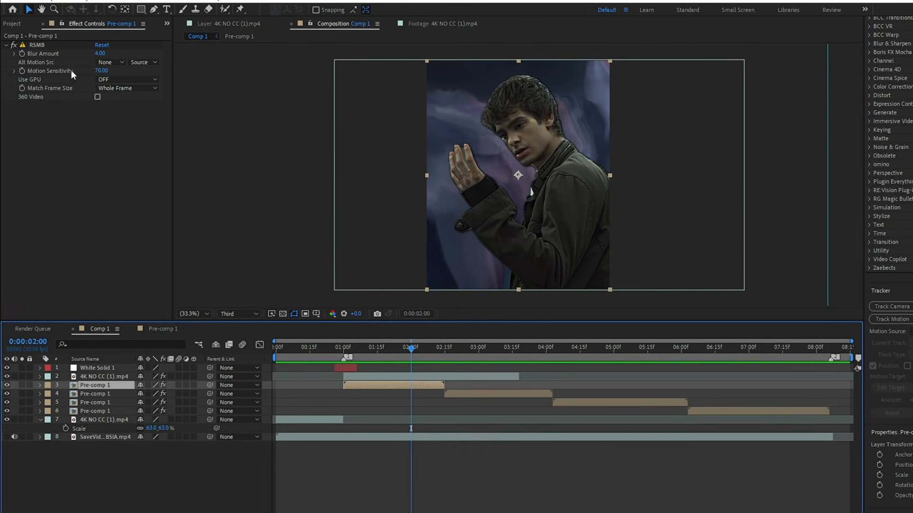
pyautogui.click(102, 53)
pyautogui.write('6')
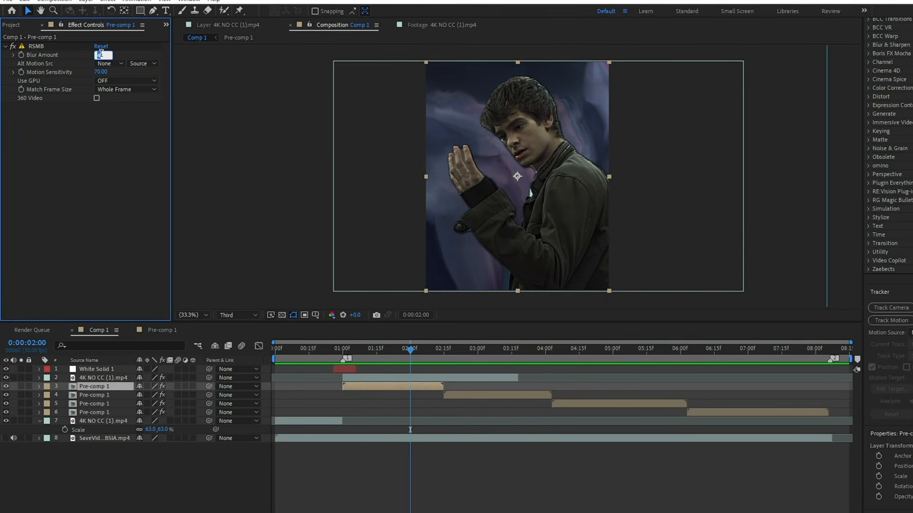
pyautogui.press('Return')
pyautogui.click(338, 346)
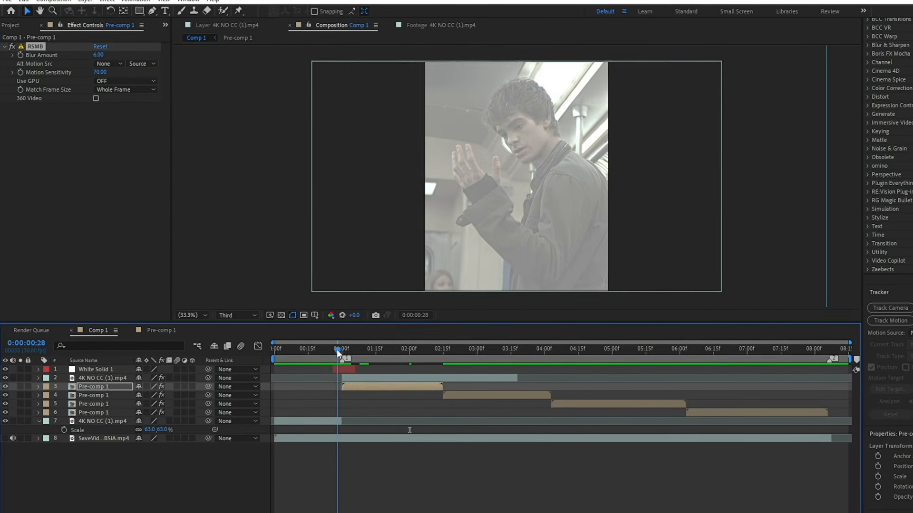
pyautogui.press('space')
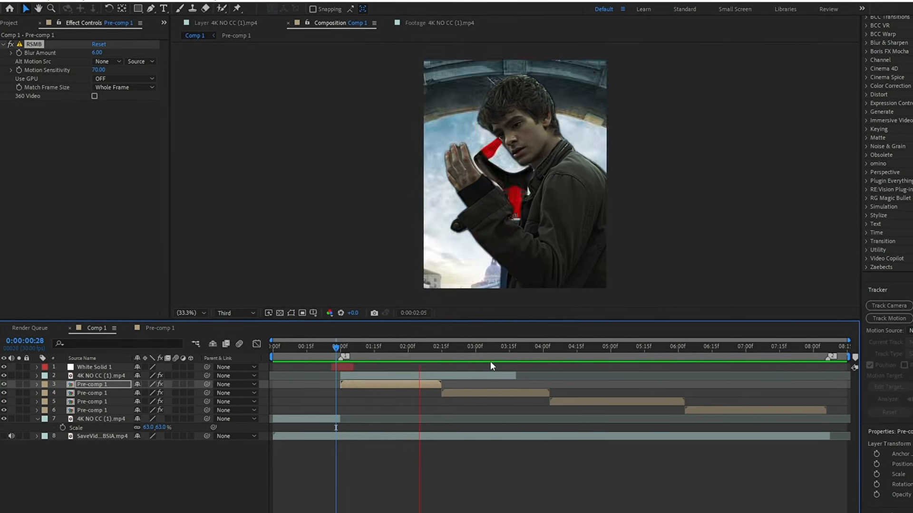